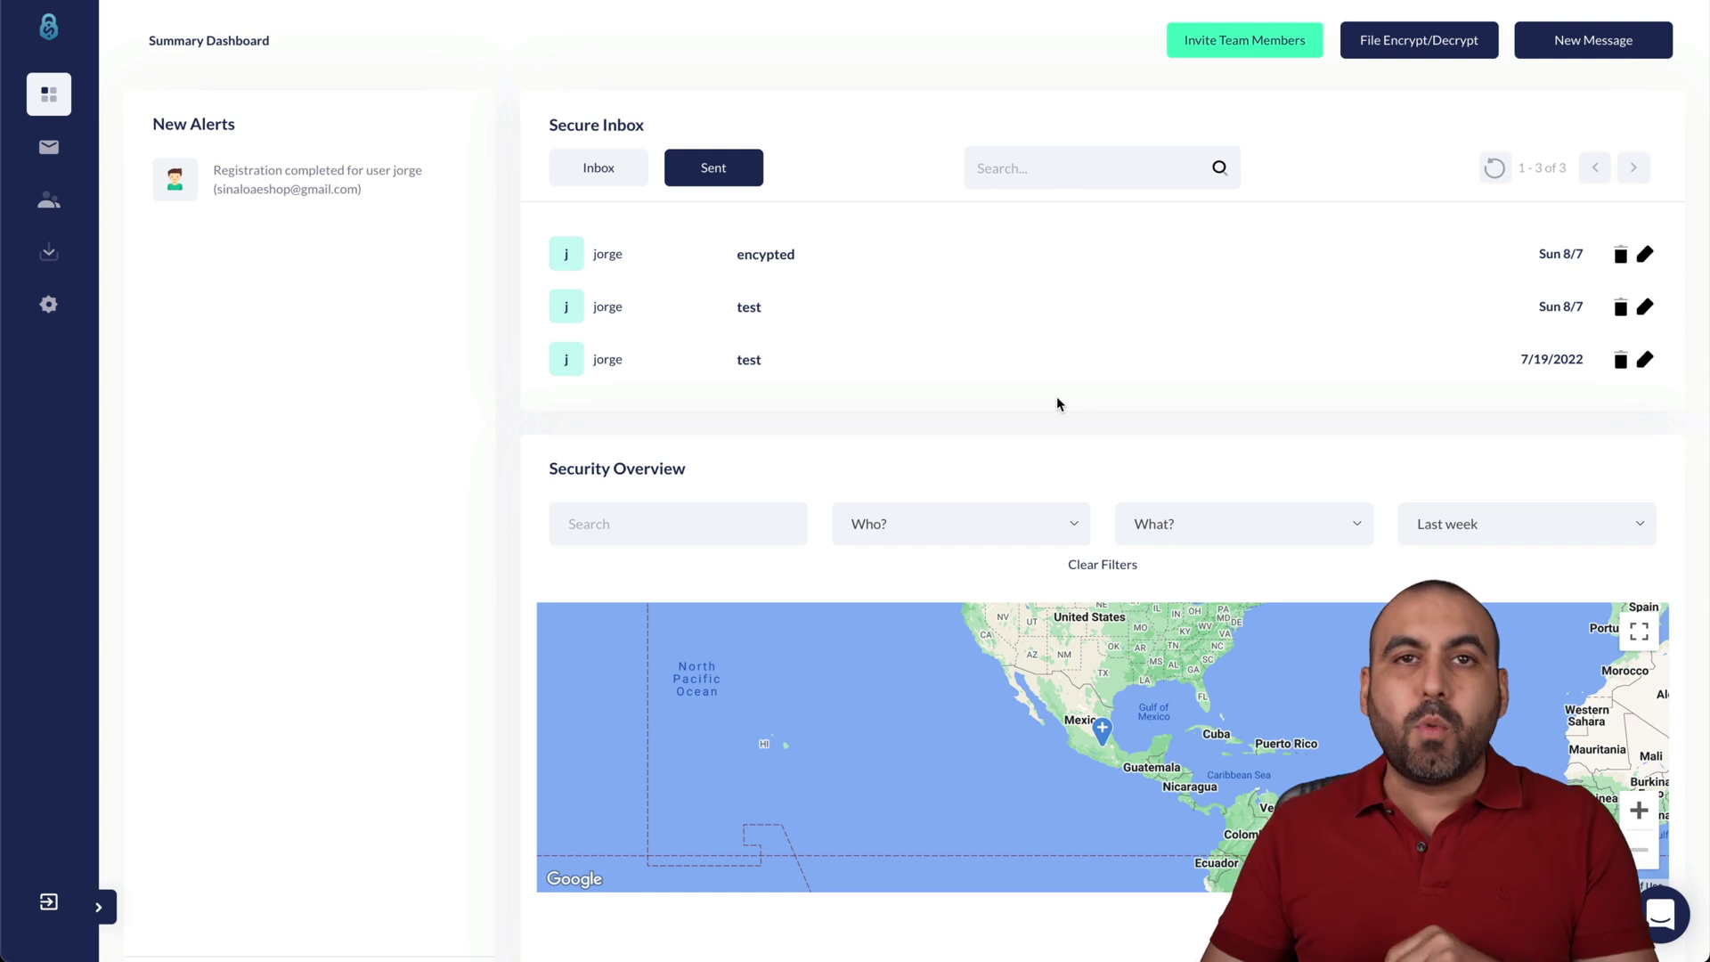
Open an empty Compose window with New Message on the Summary Dashboard.
click(1619, 45)
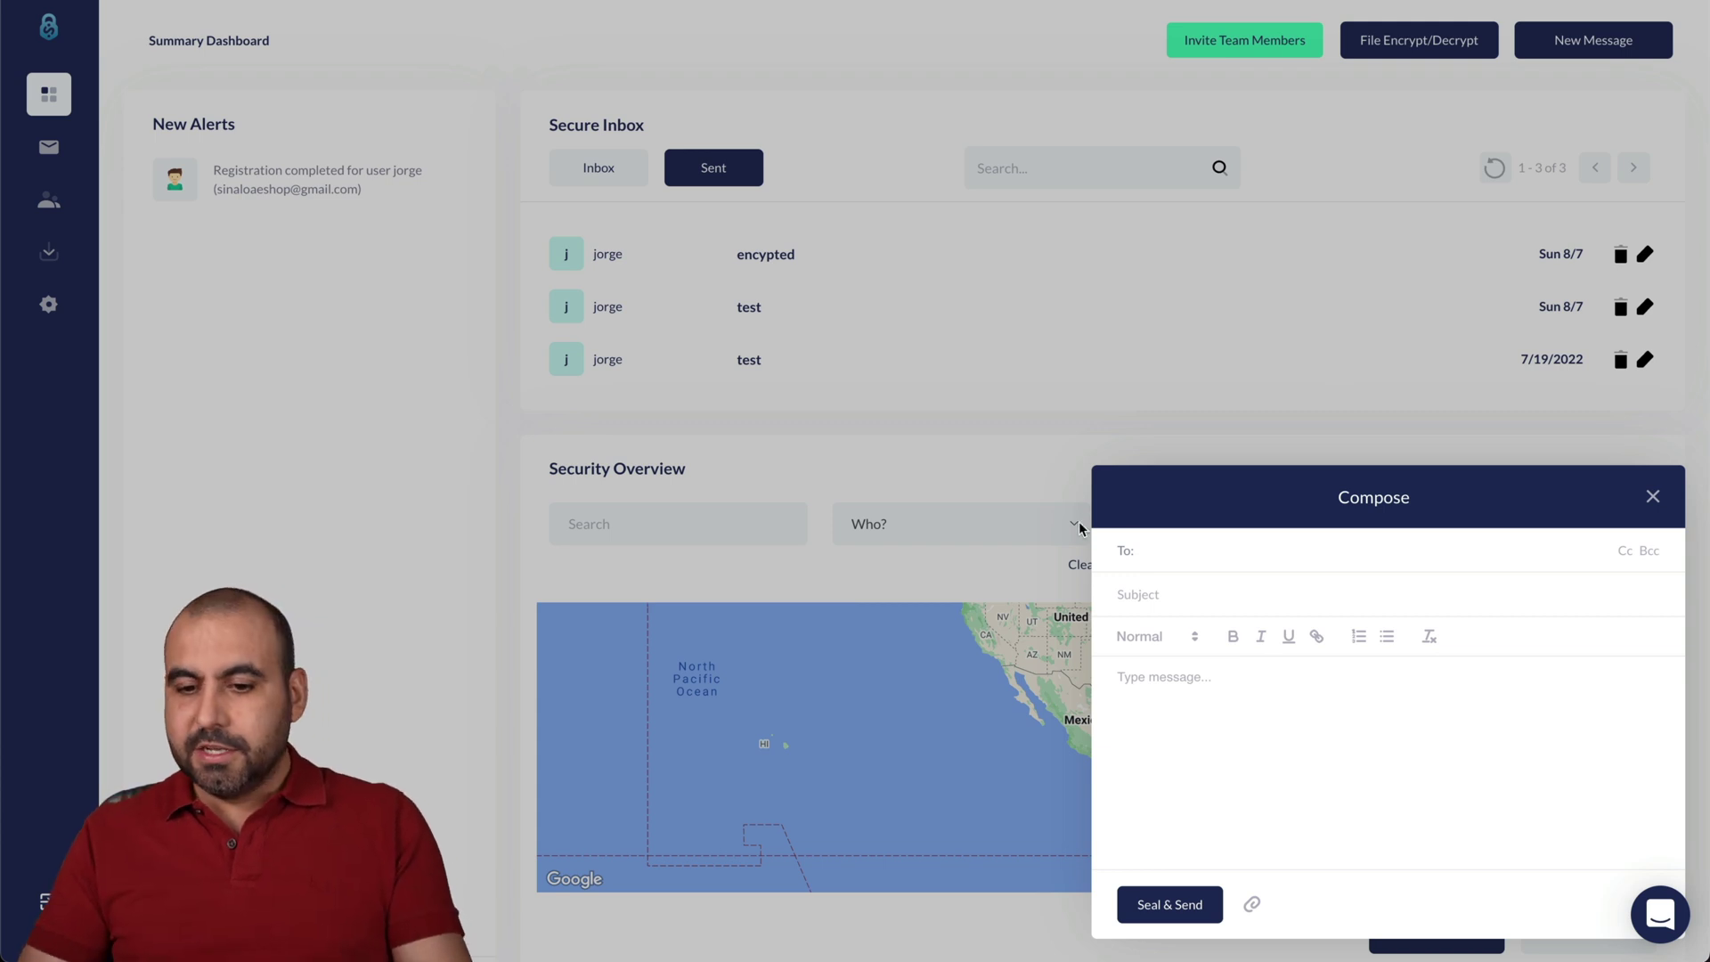
Address the message to the recipient with subject 'test for video' and body 'this is encrypted'.
click(1182, 541)
click(1222, 592)
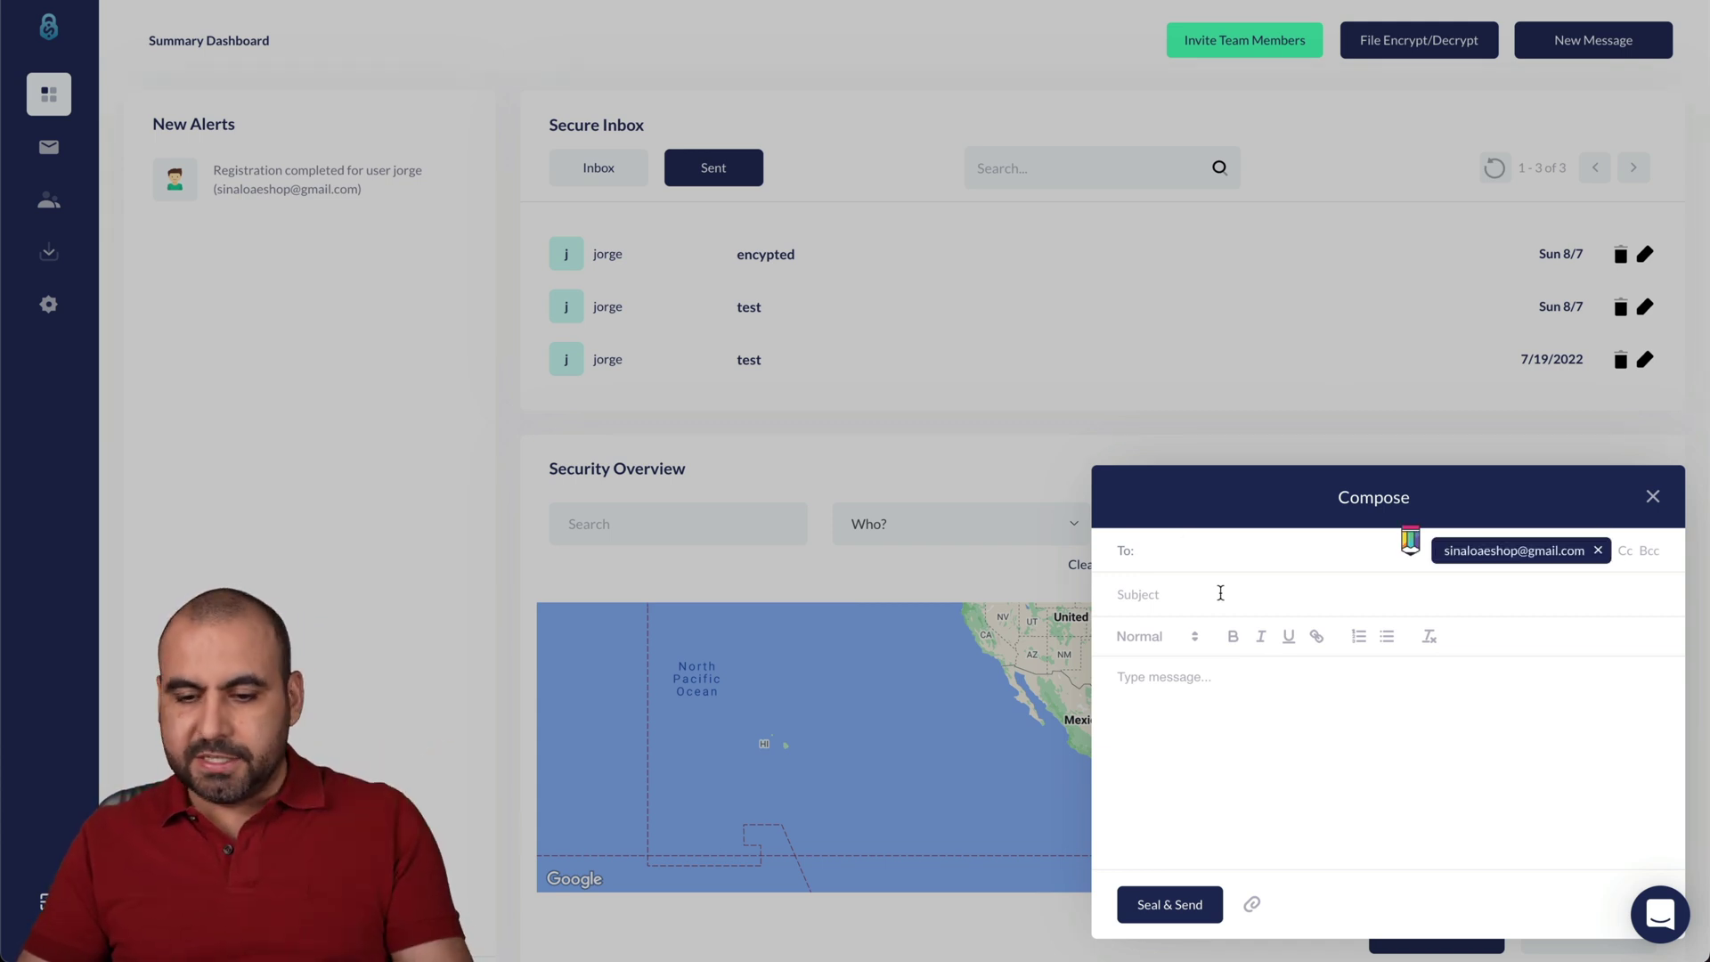
text(test for video)
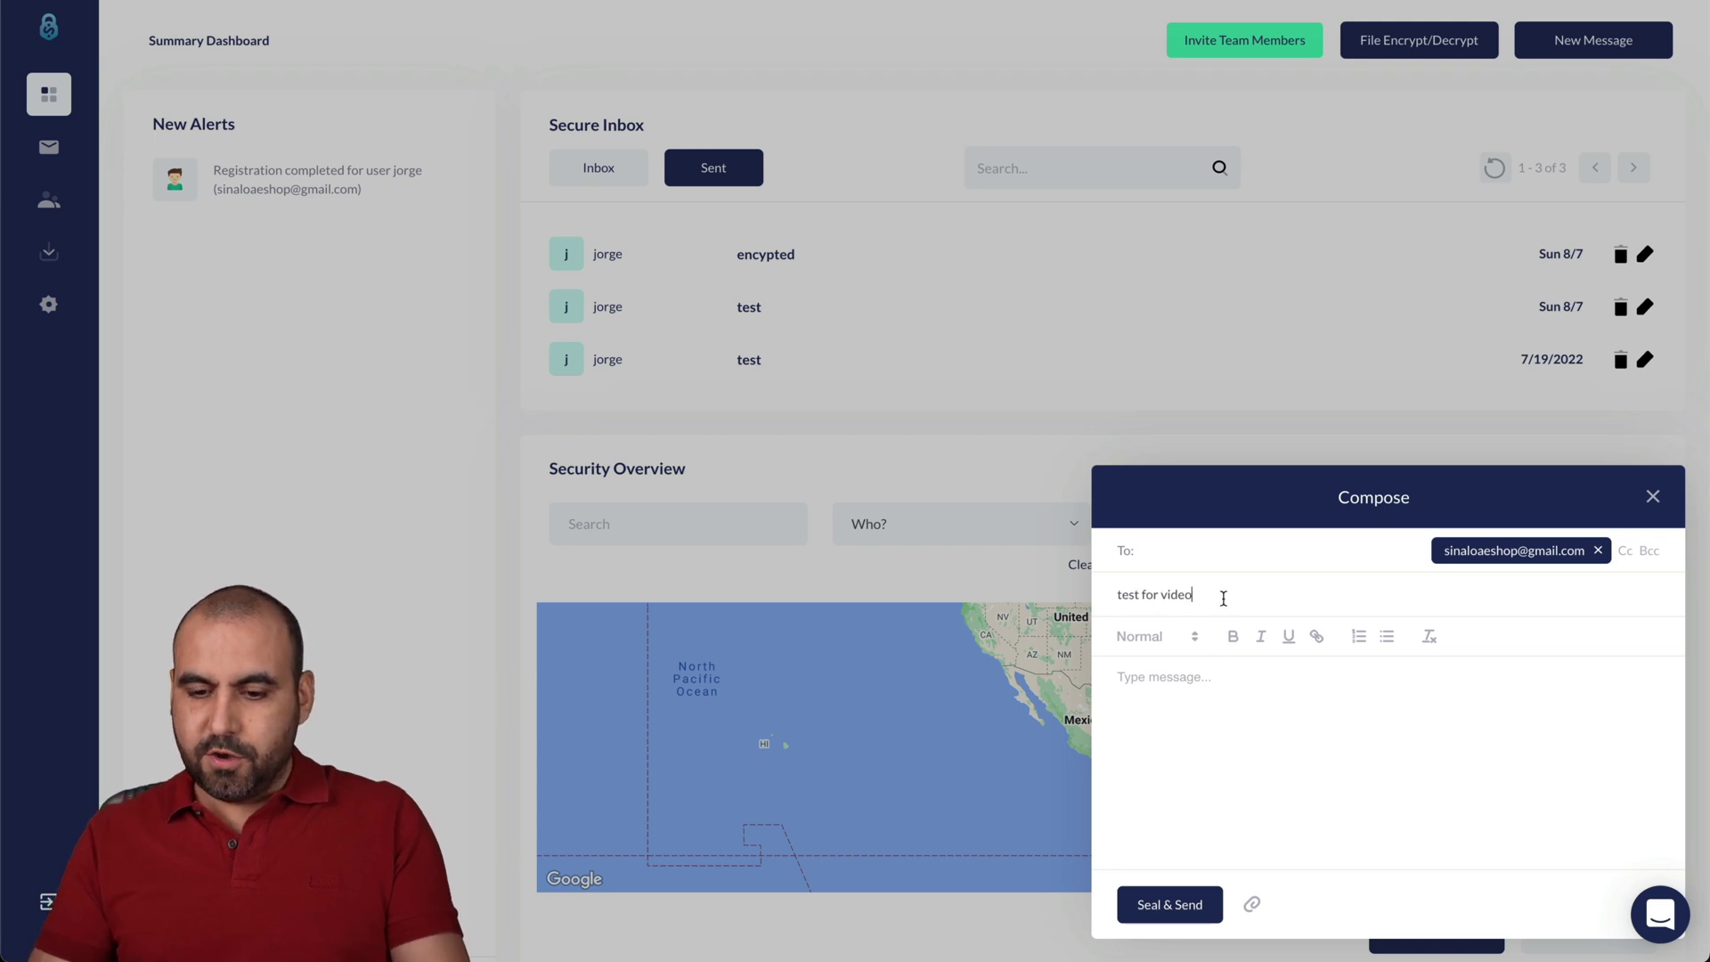
click(1199, 699)
text(this is e)
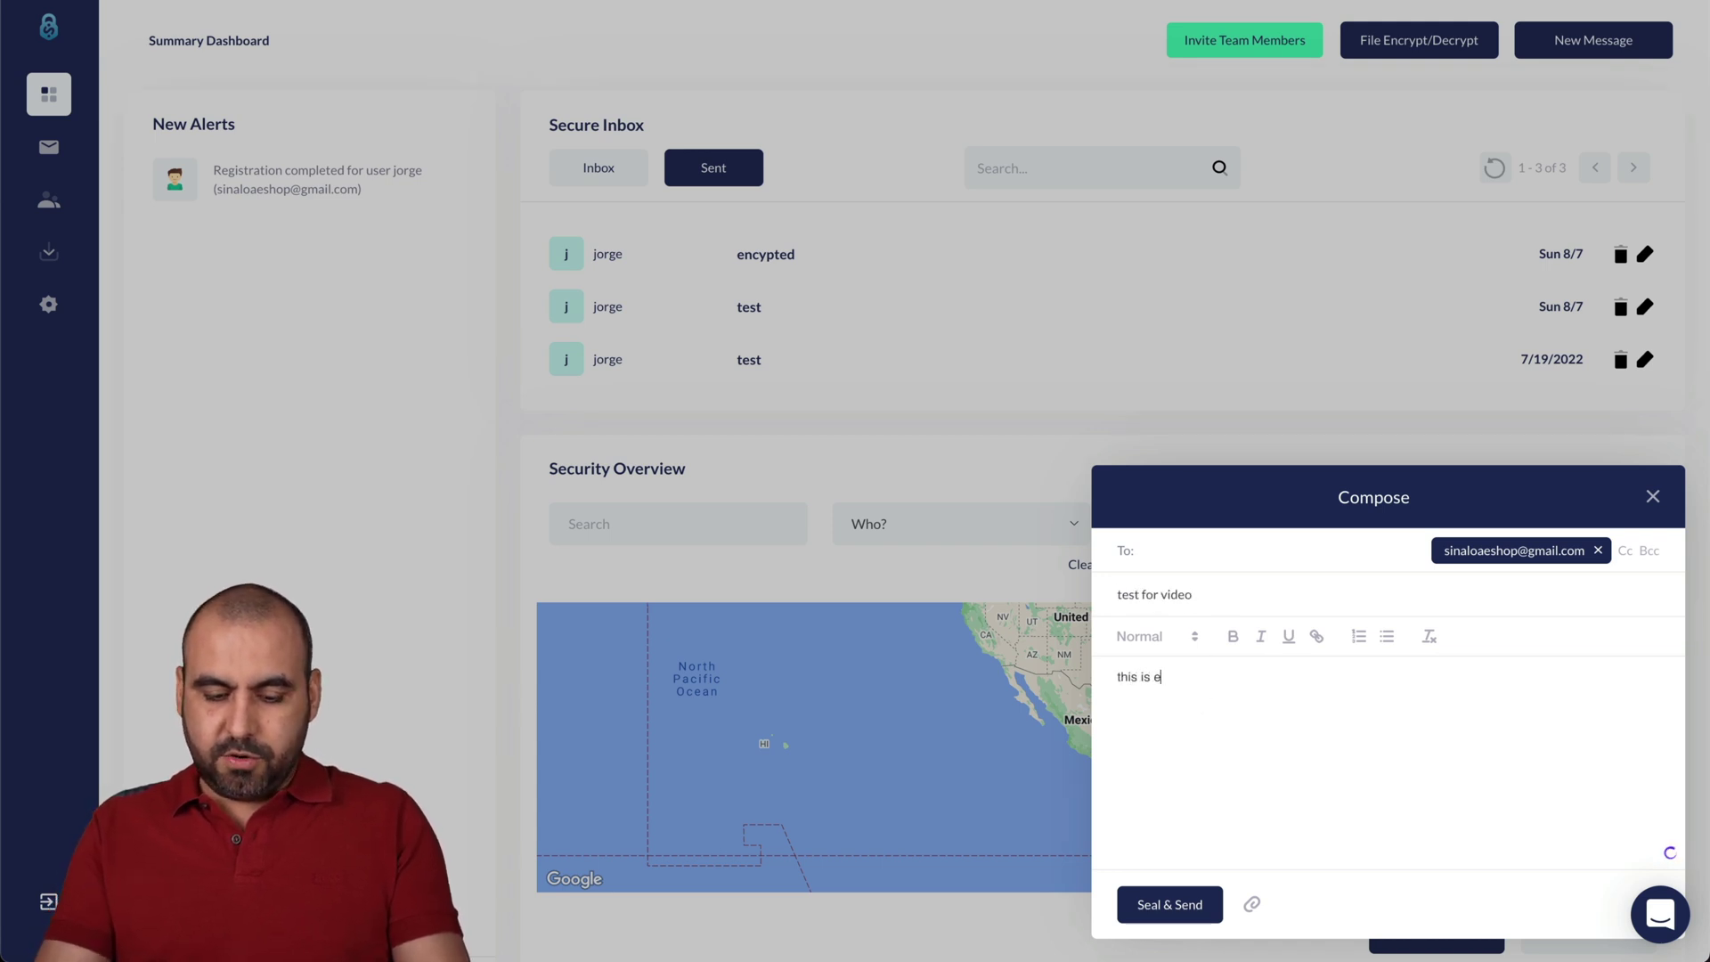
text(ncrypte)
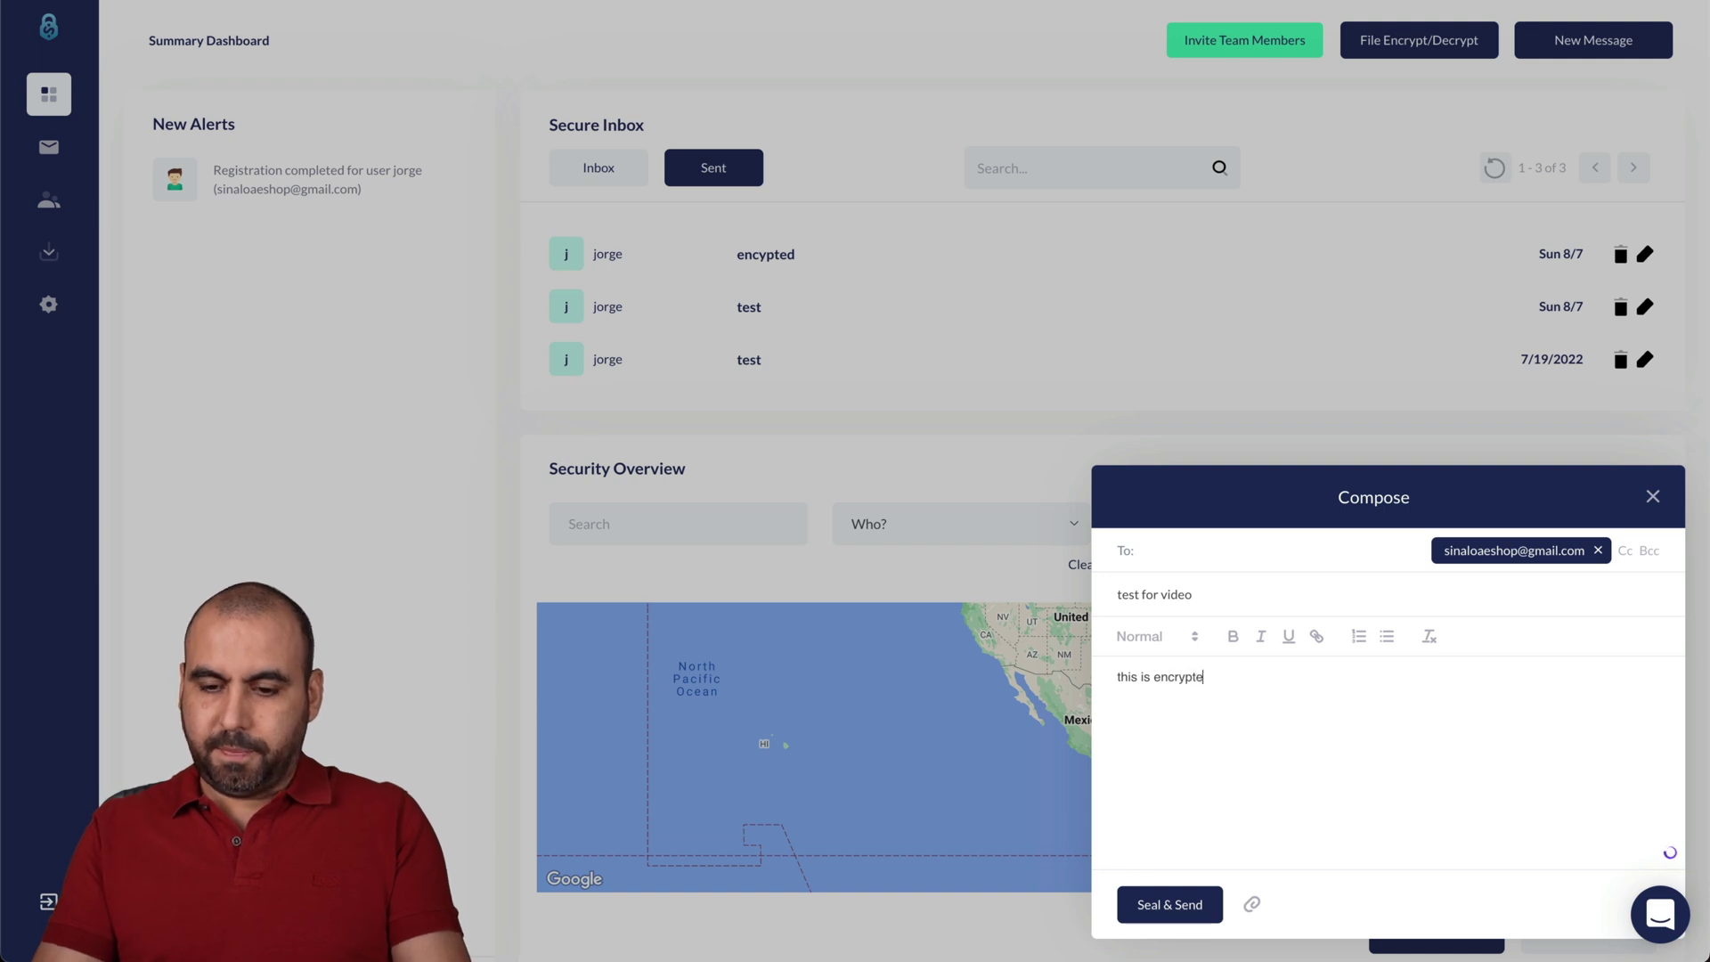
text(d)
Attach the JPEG image and Seal & Send the message.
click(1251, 903)
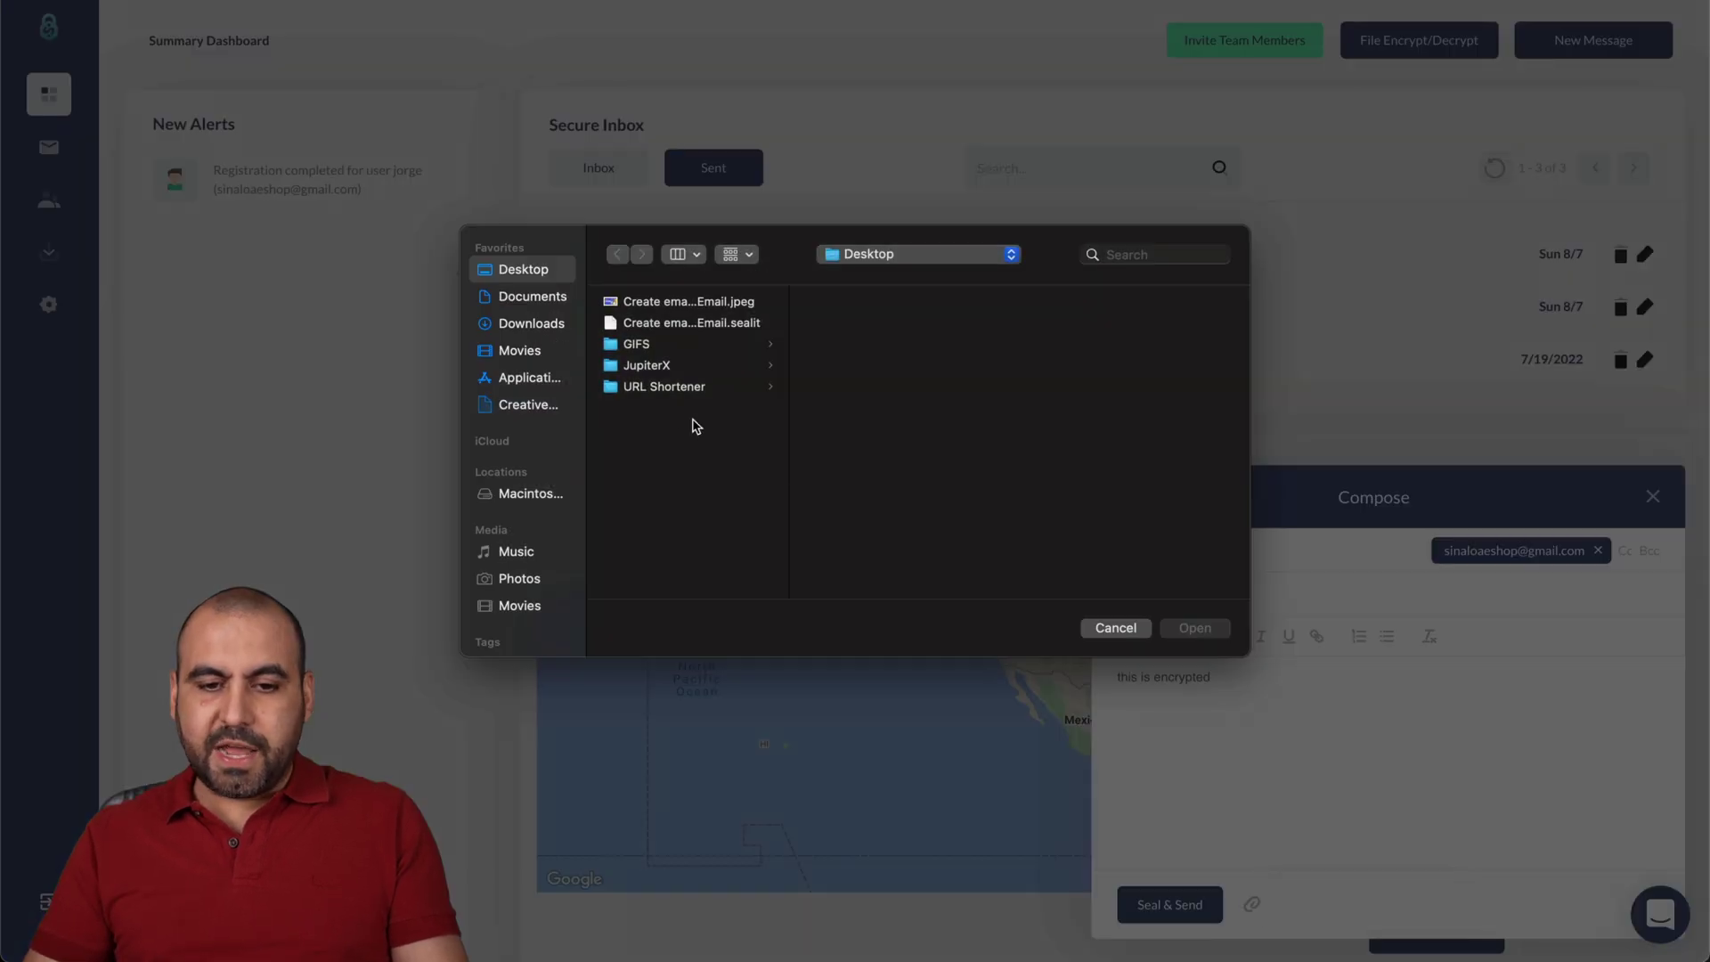
click(670, 302)
click(1195, 627)
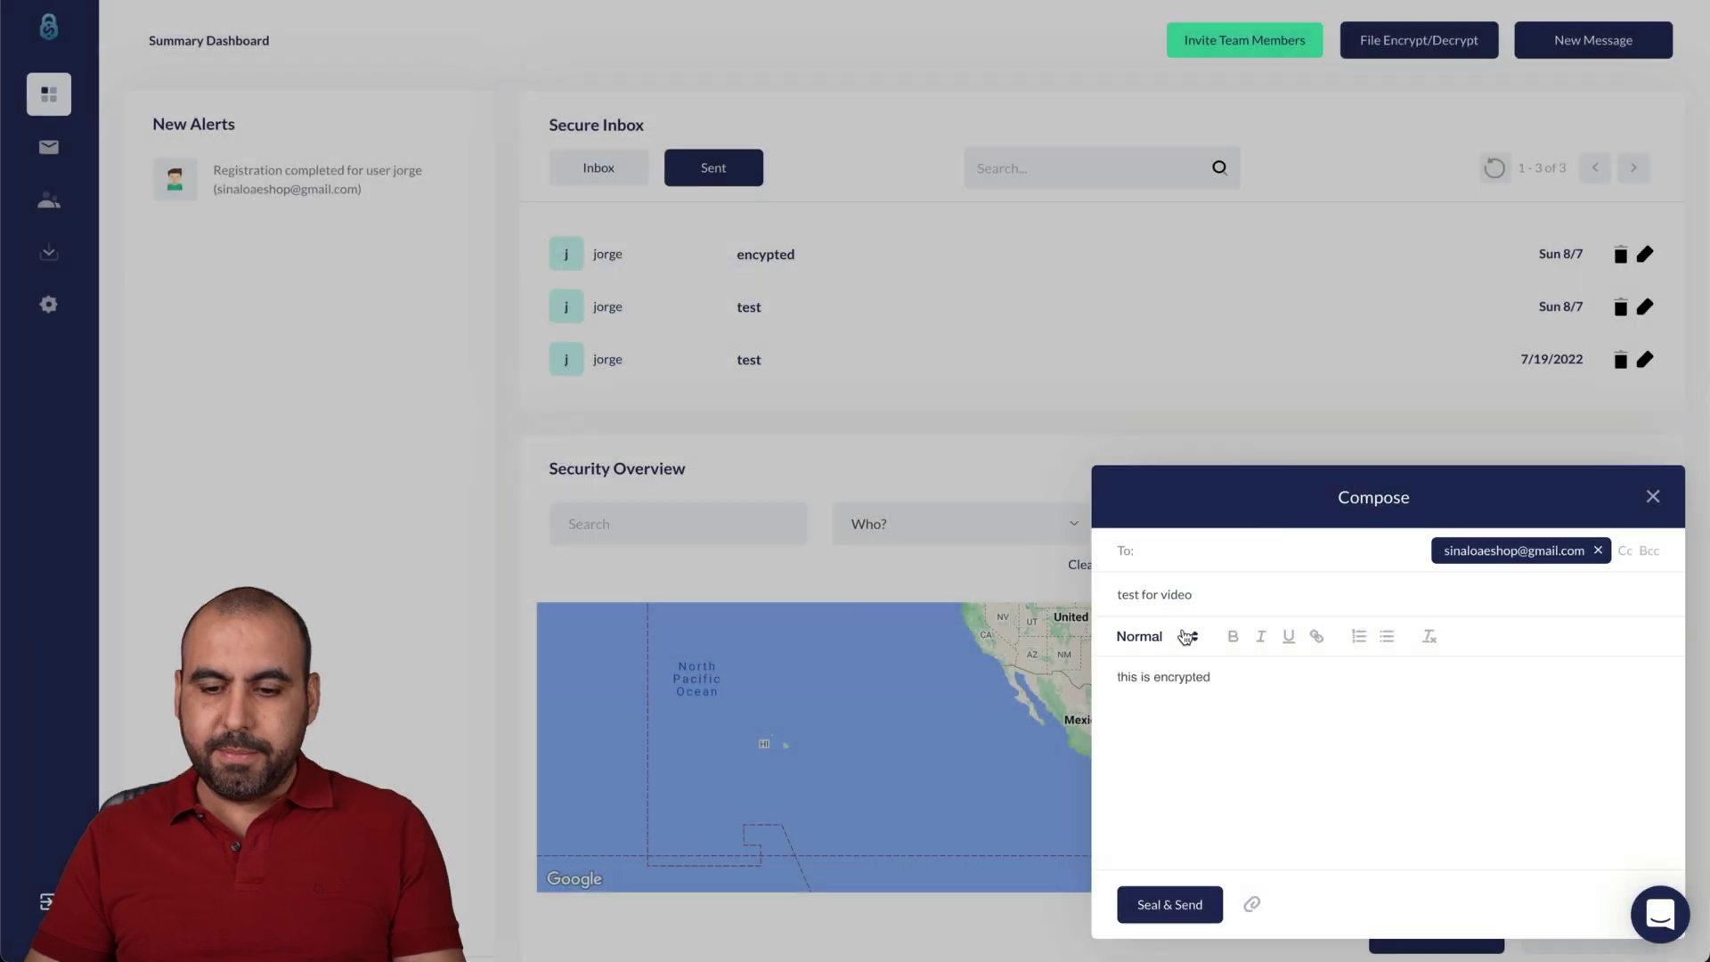
click(1157, 904)
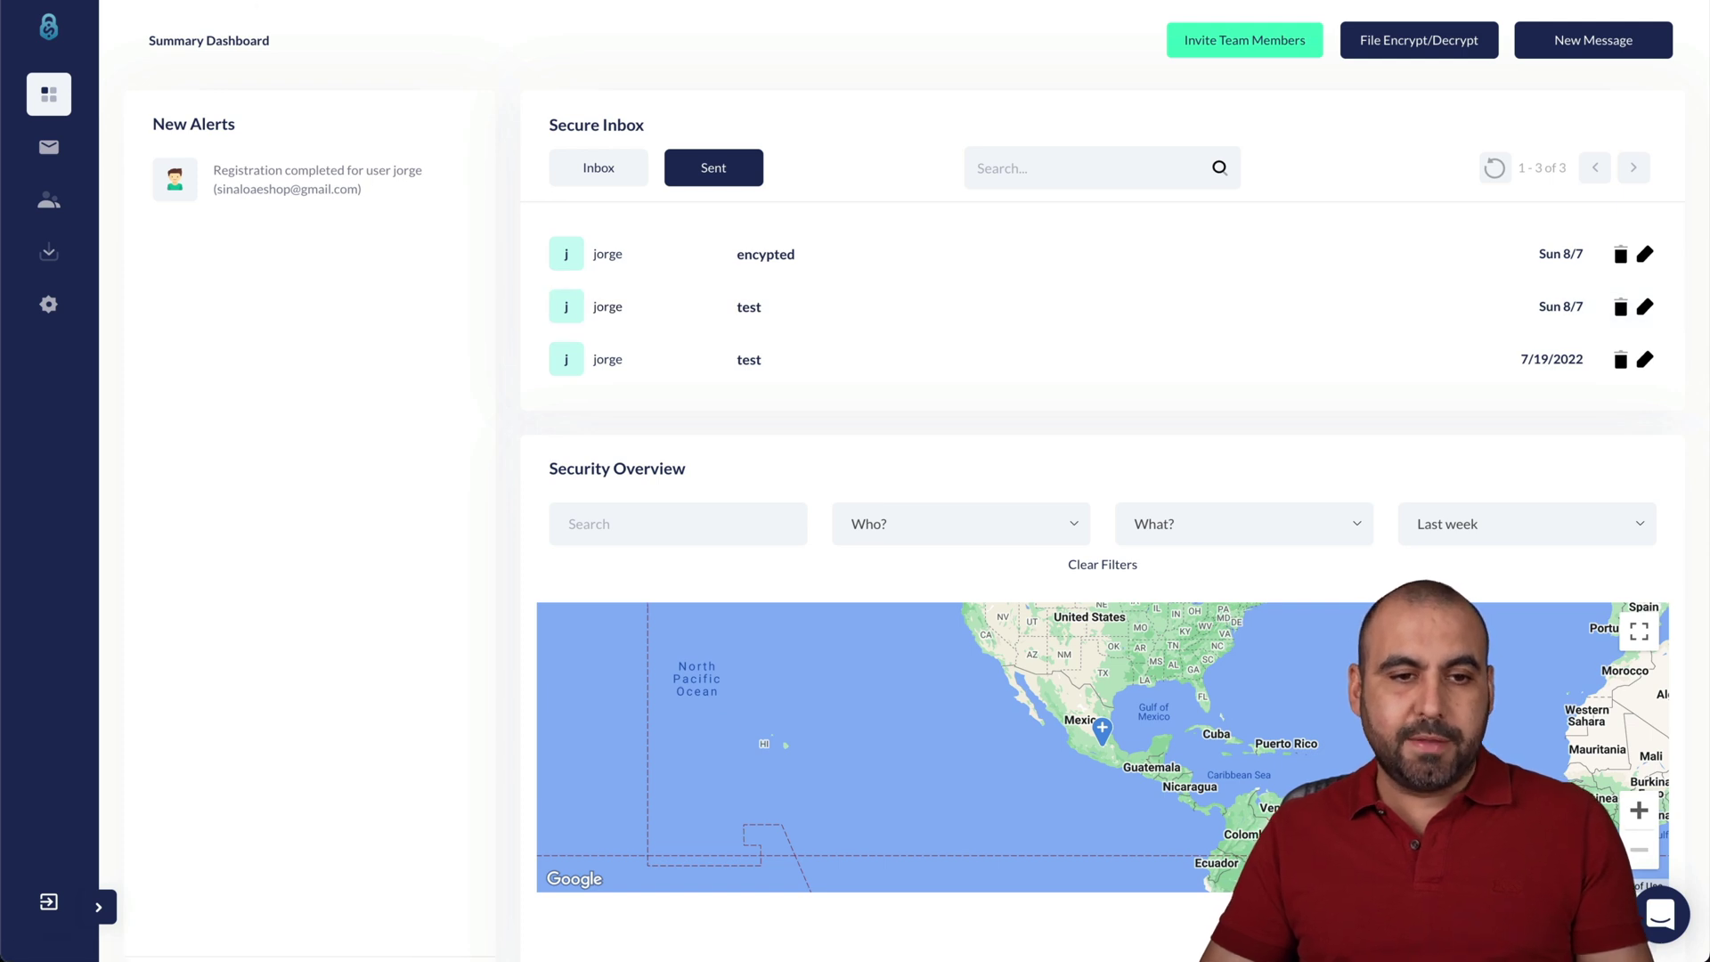
Switch to the Gmail inbox to find the 'test for video' secure email.
click(218, 11)
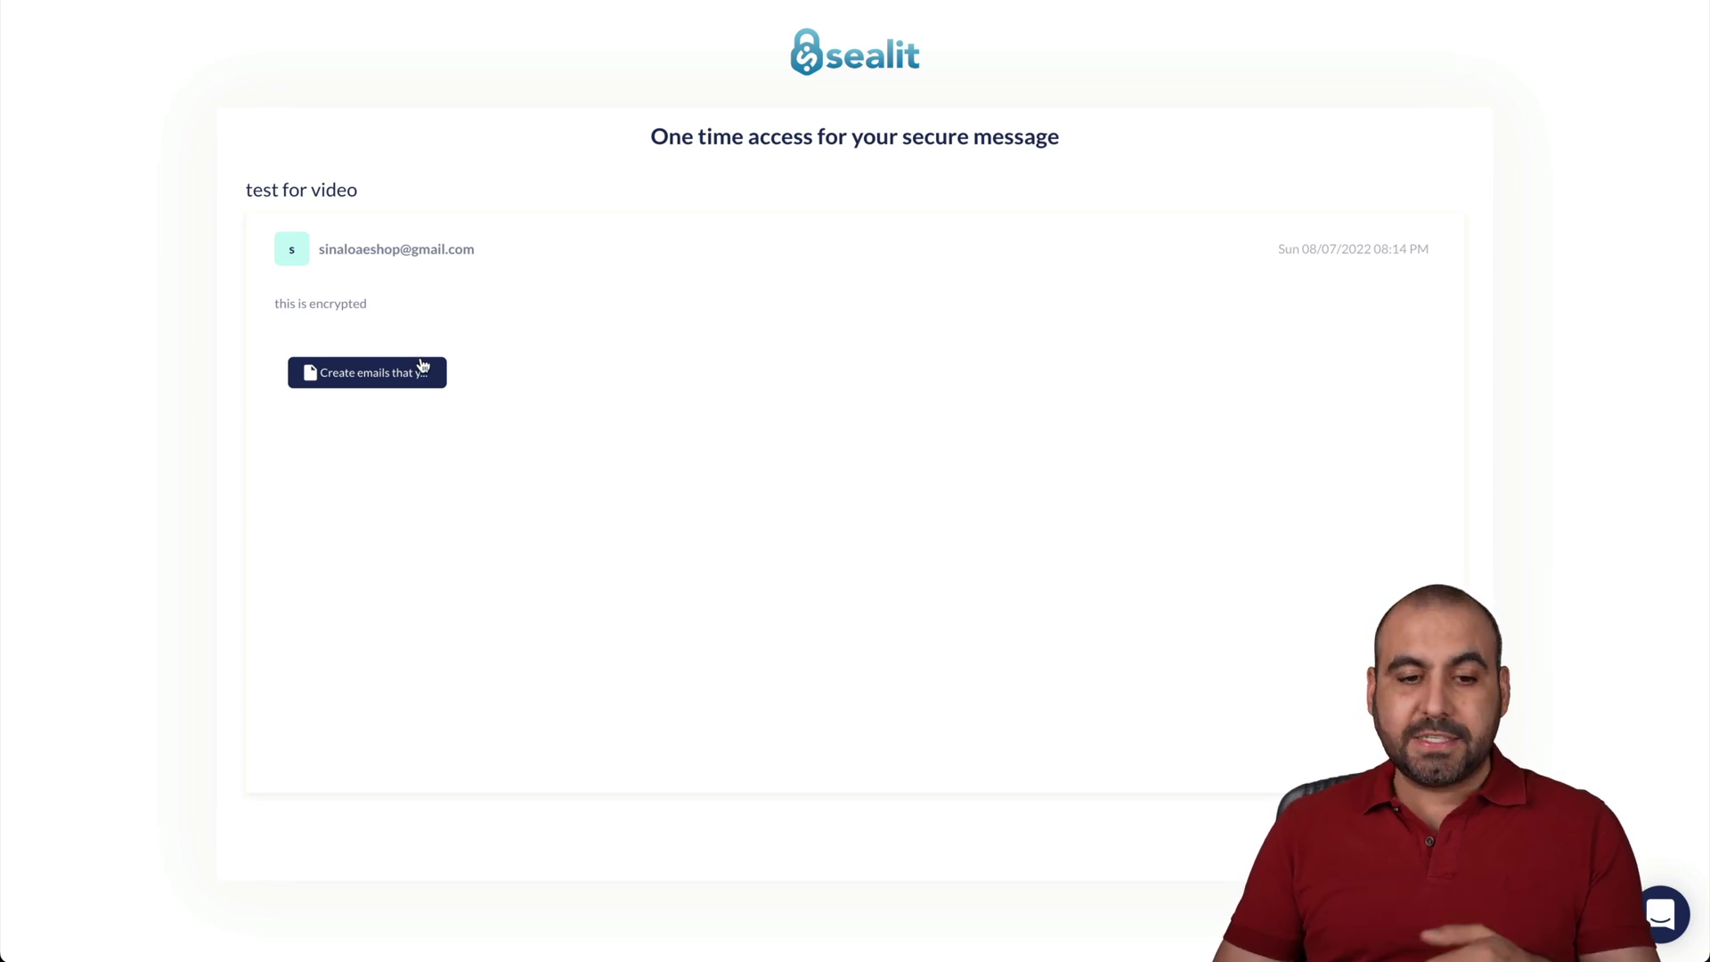
Start downloading the attached image, then cancel the Save dialog.
click(419, 371)
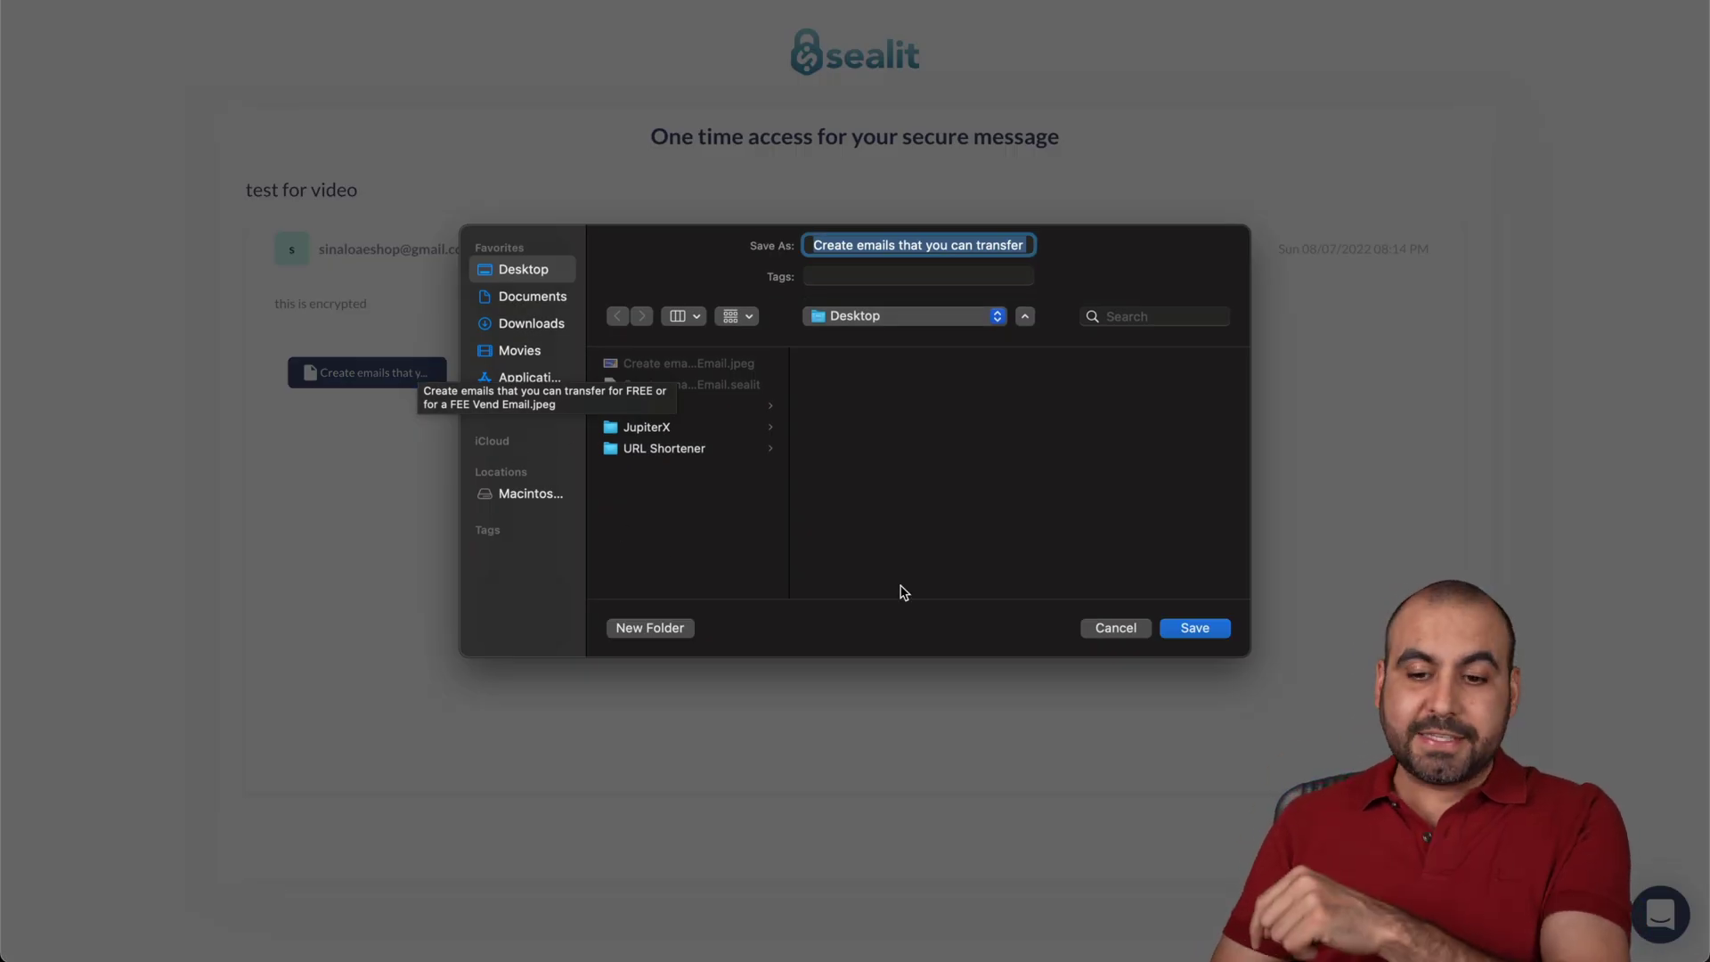
click(1103, 631)
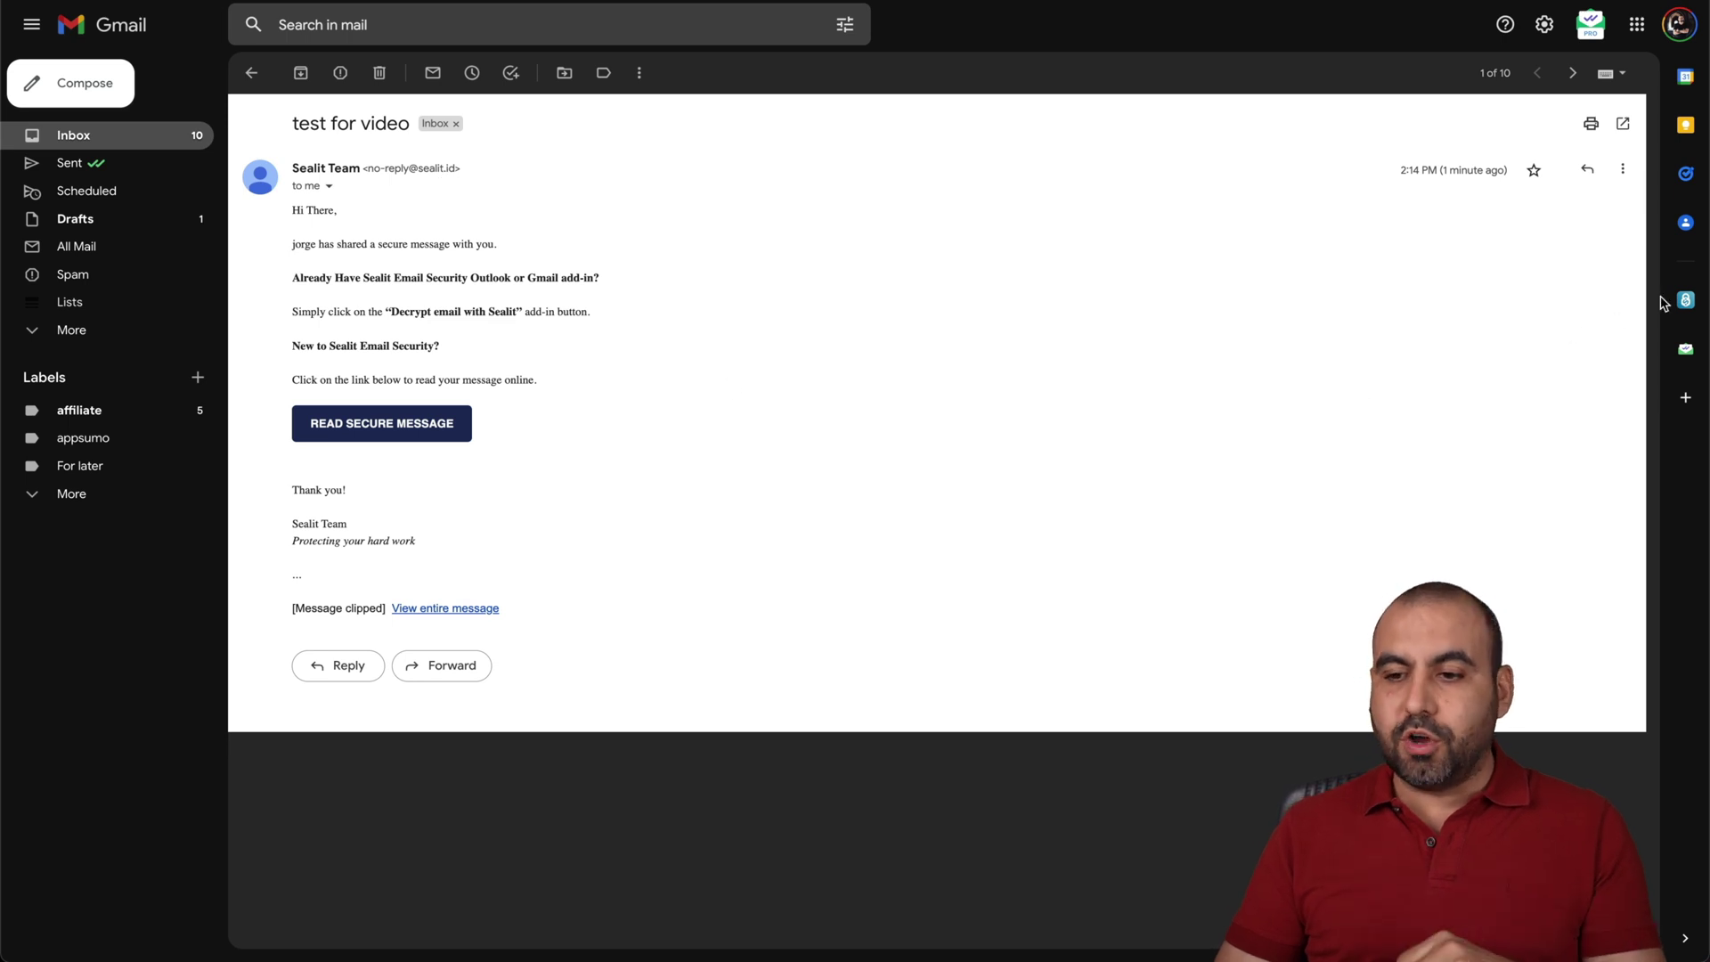
Read the decrypted 'test for video' message via the Sealit Gmail add-on, then close its window.
click(1685, 301)
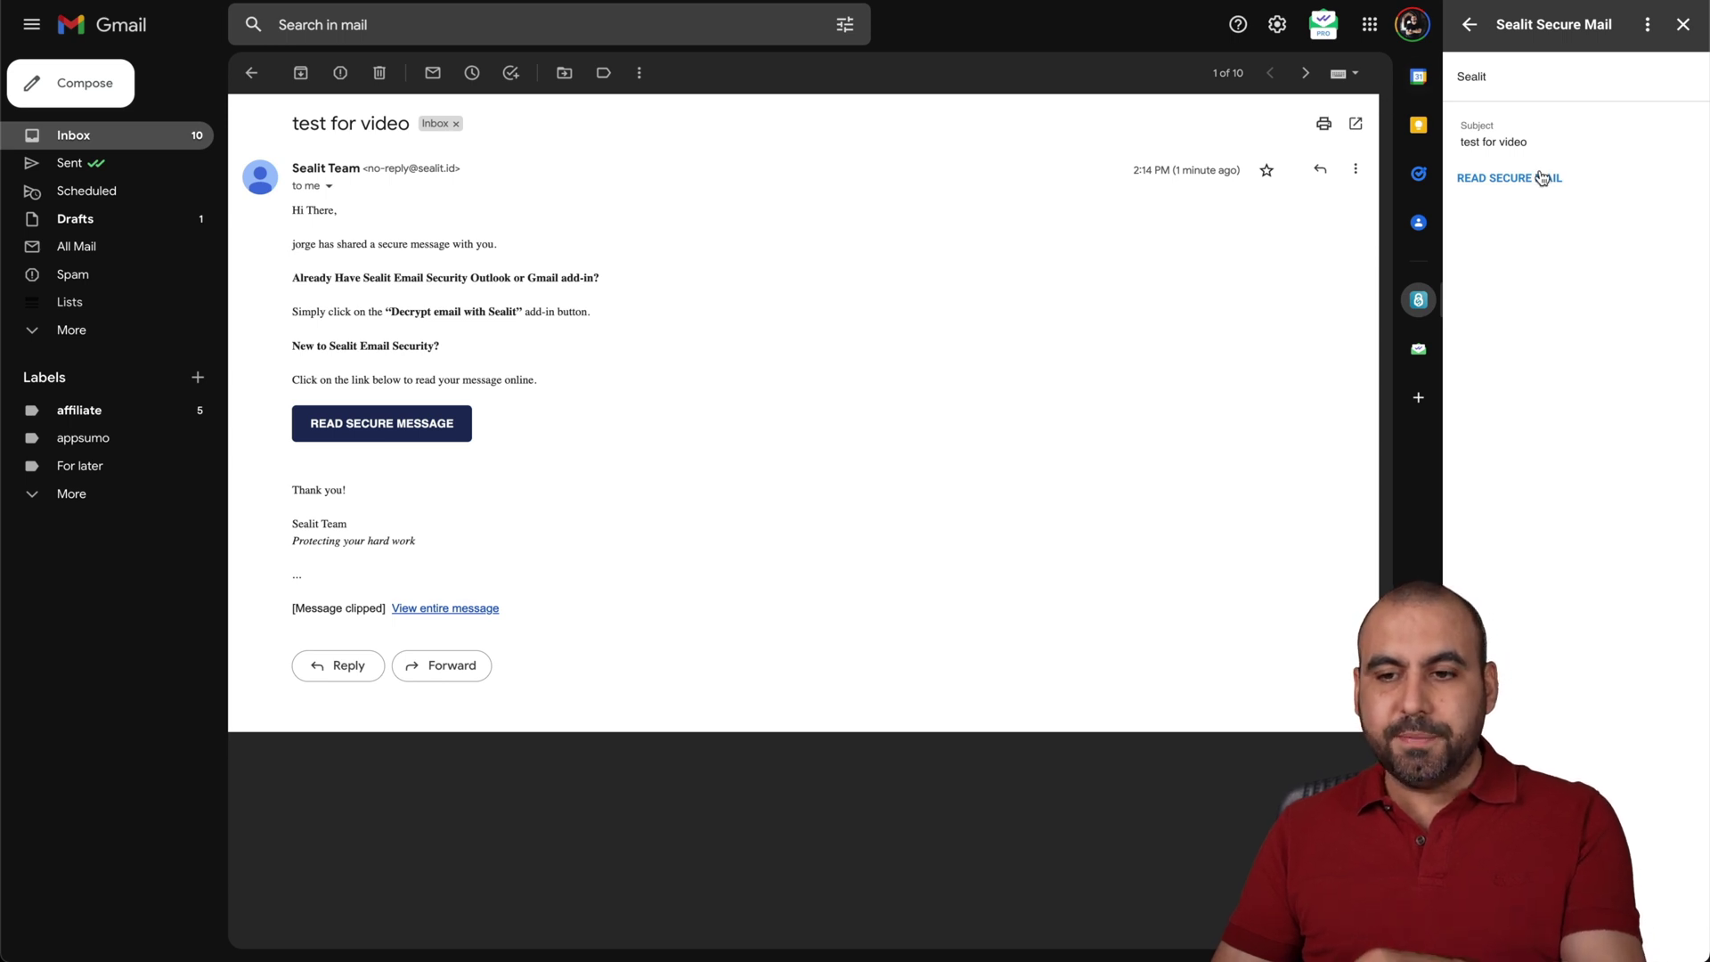
click(1503, 177)
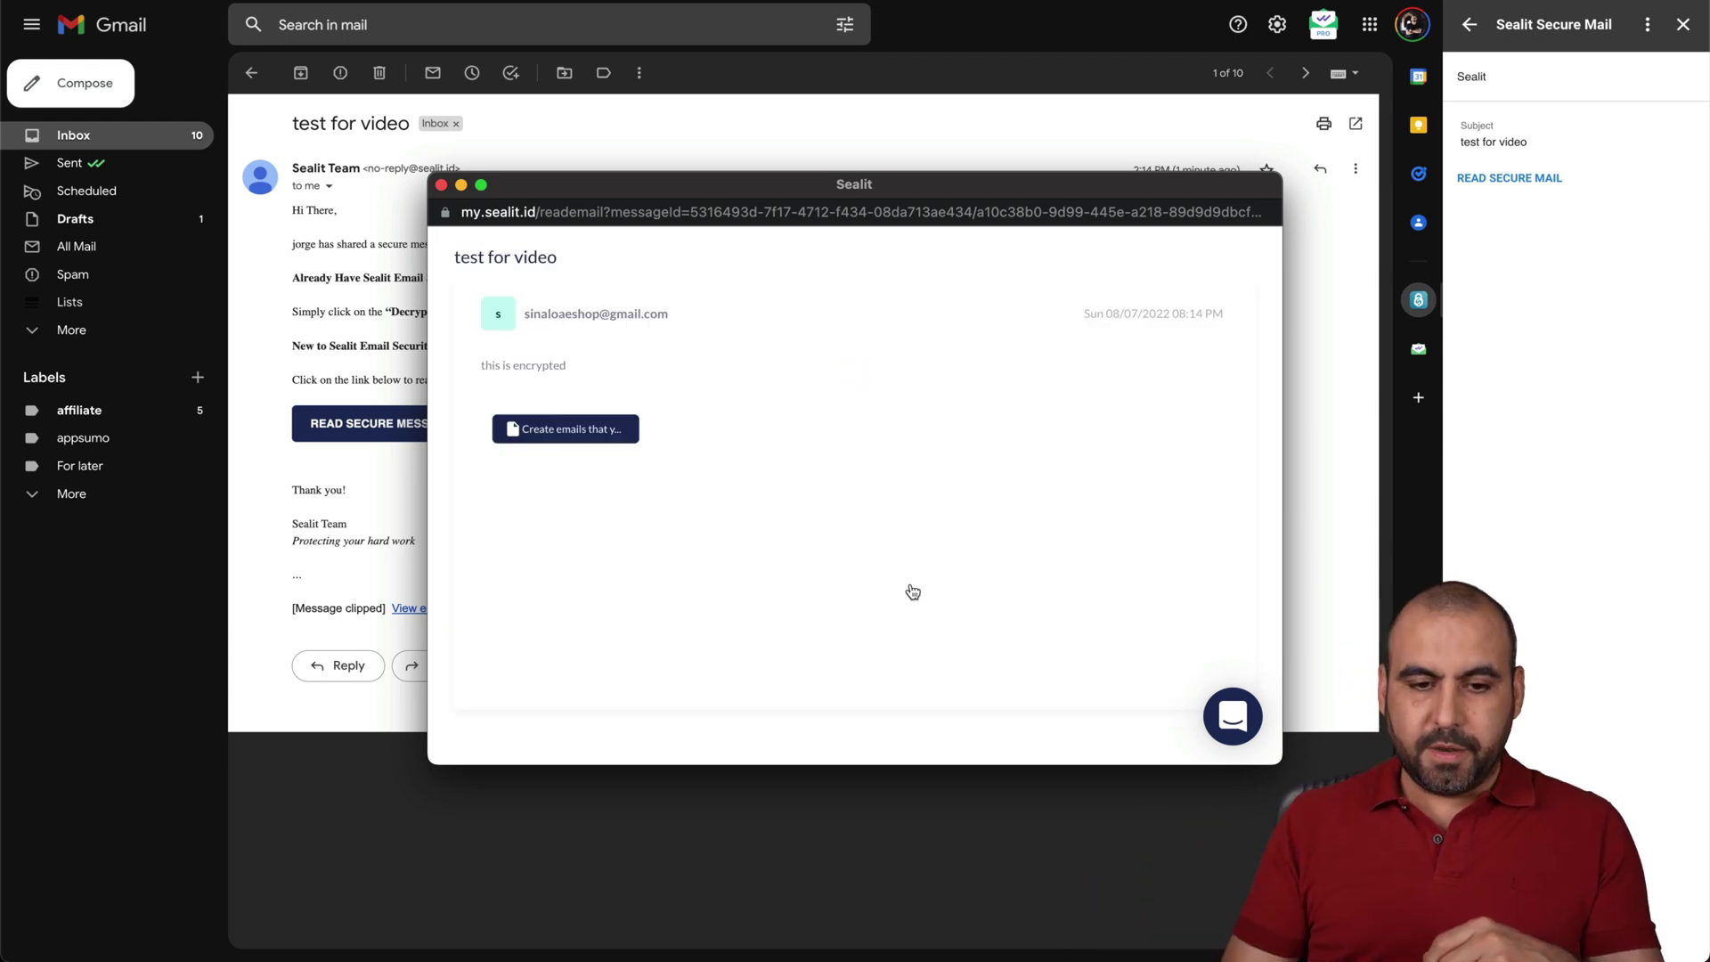
click(442, 185)
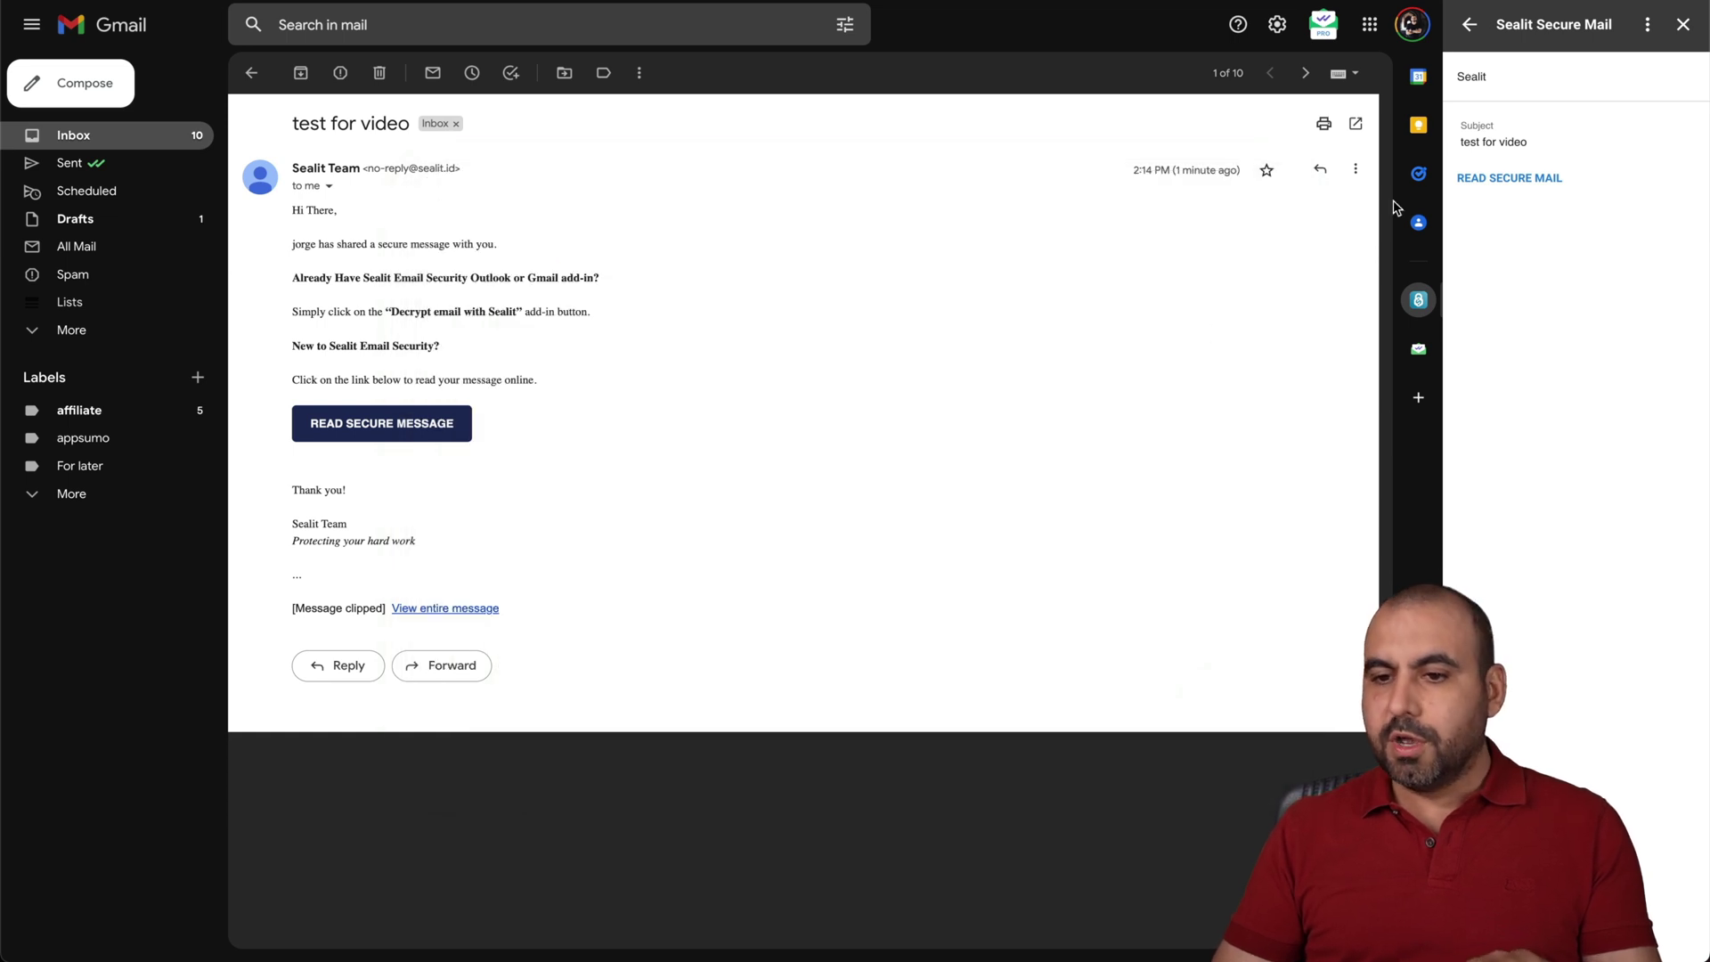
Open Compose Secure Mail from the add-on's home view, then close the compose popup.
click(1471, 27)
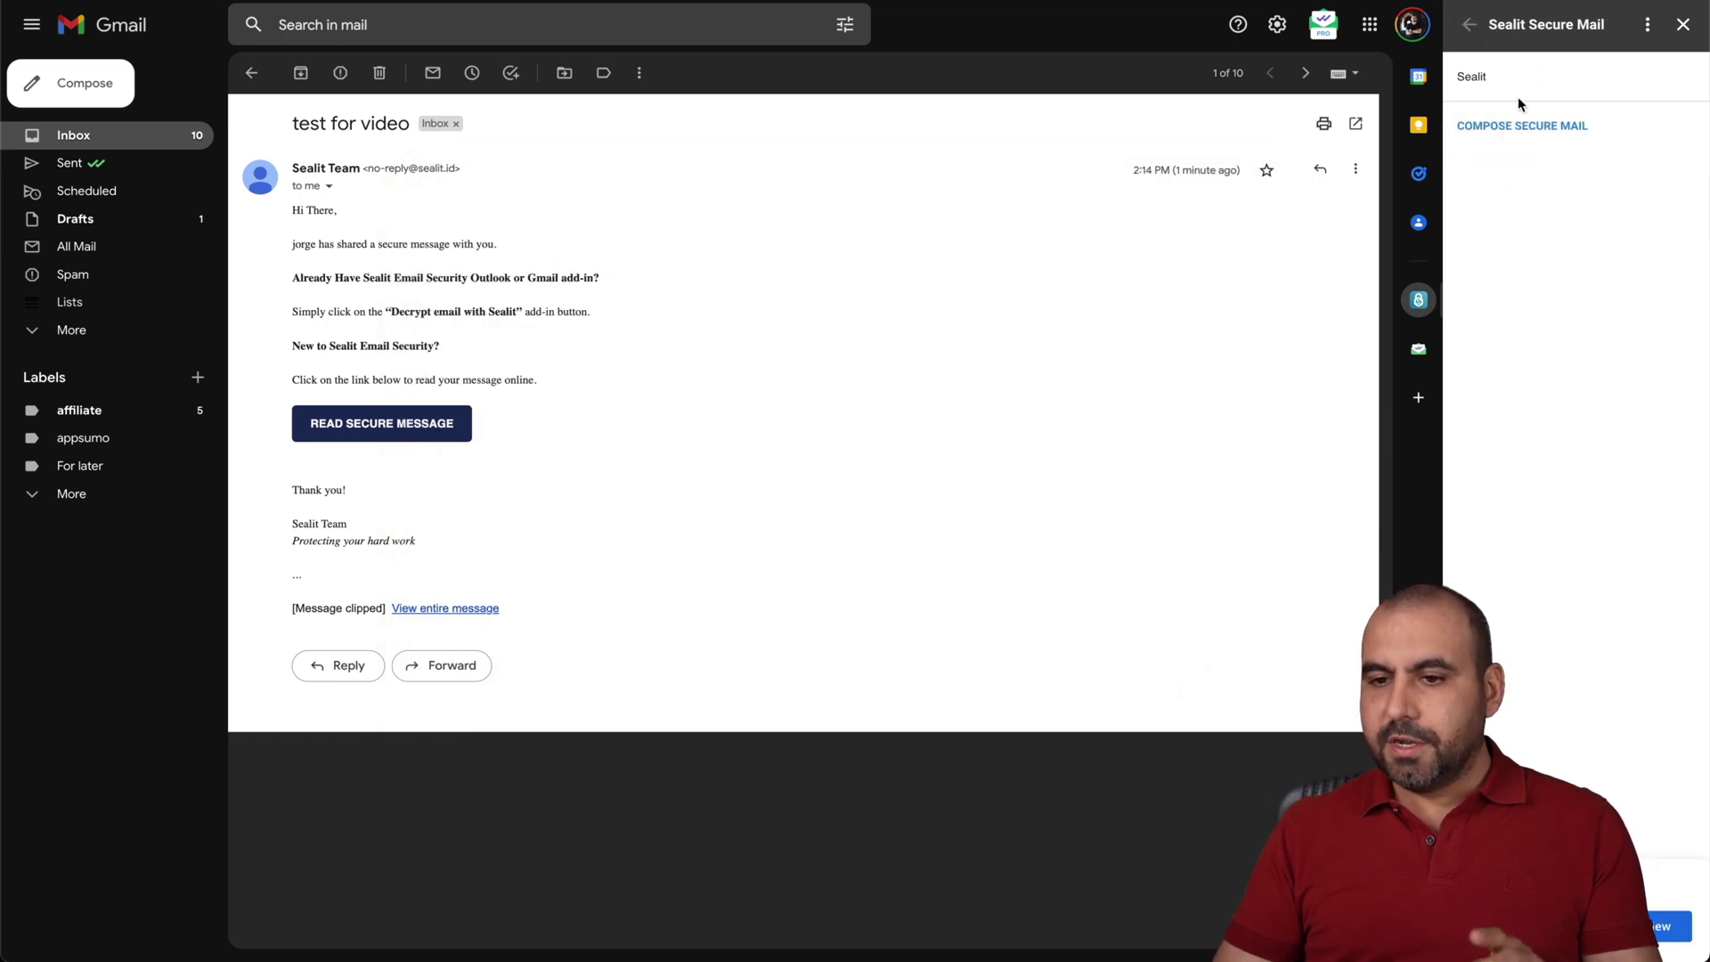
click(1519, 127)
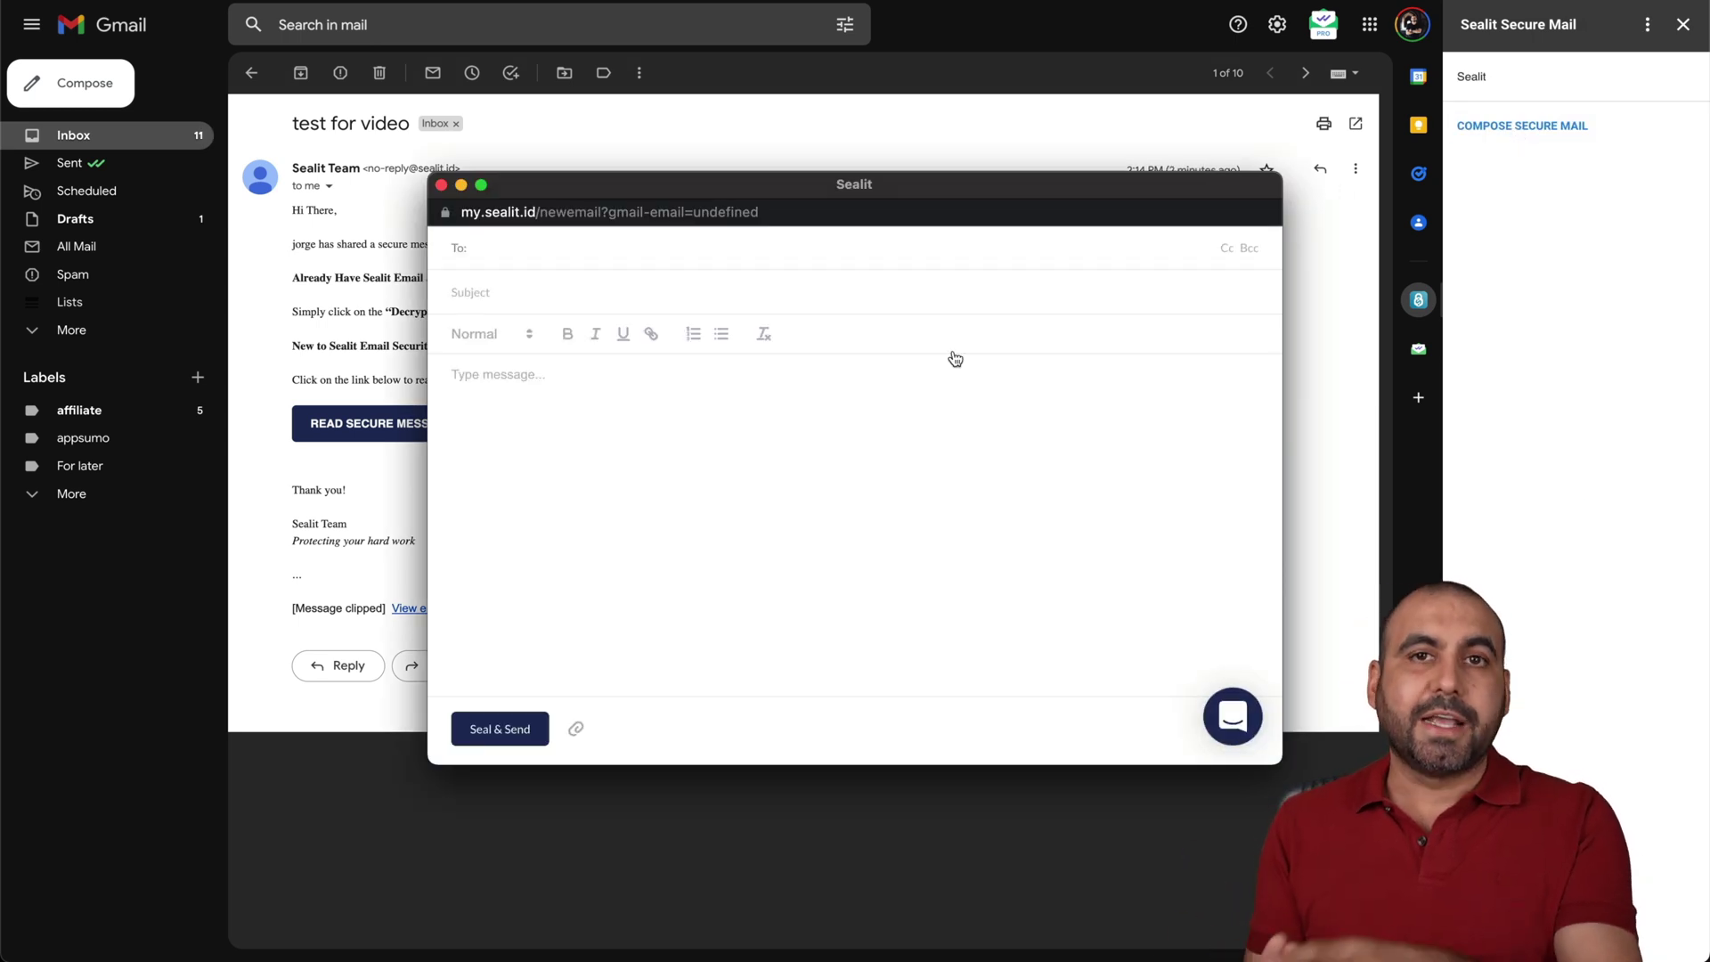
click(442, 185)
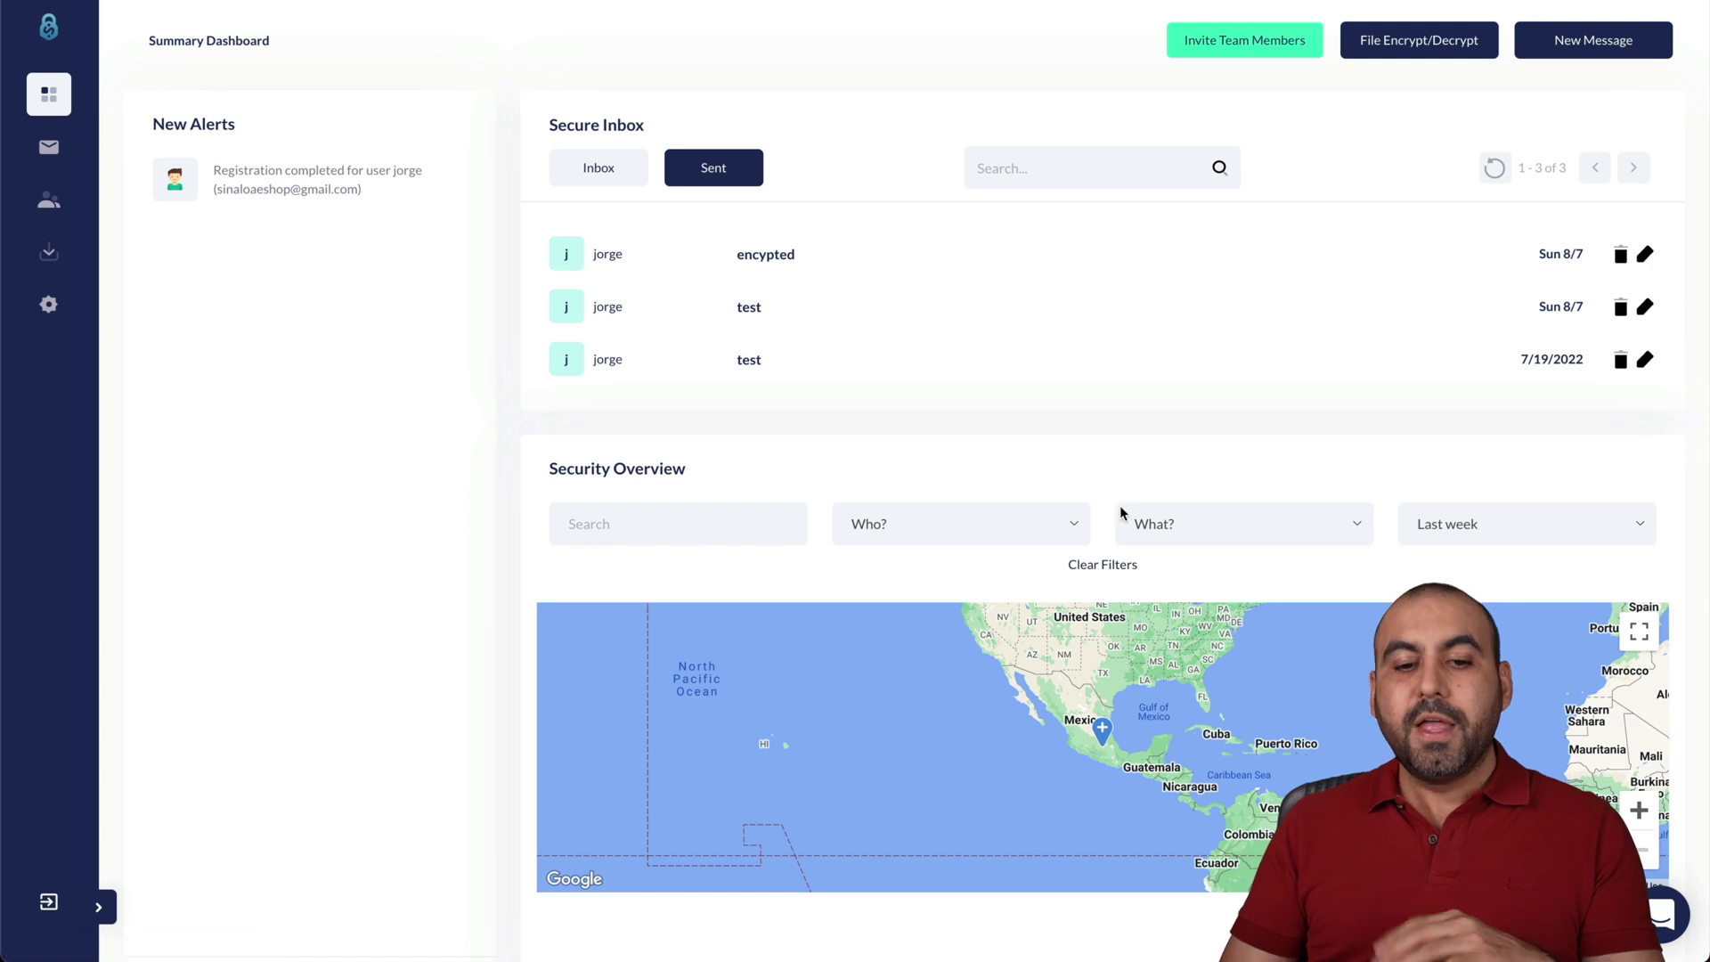
View a sent encrypted message, return to the Inbox, and open File Encrypt/Decrypt.
click(774, 262)
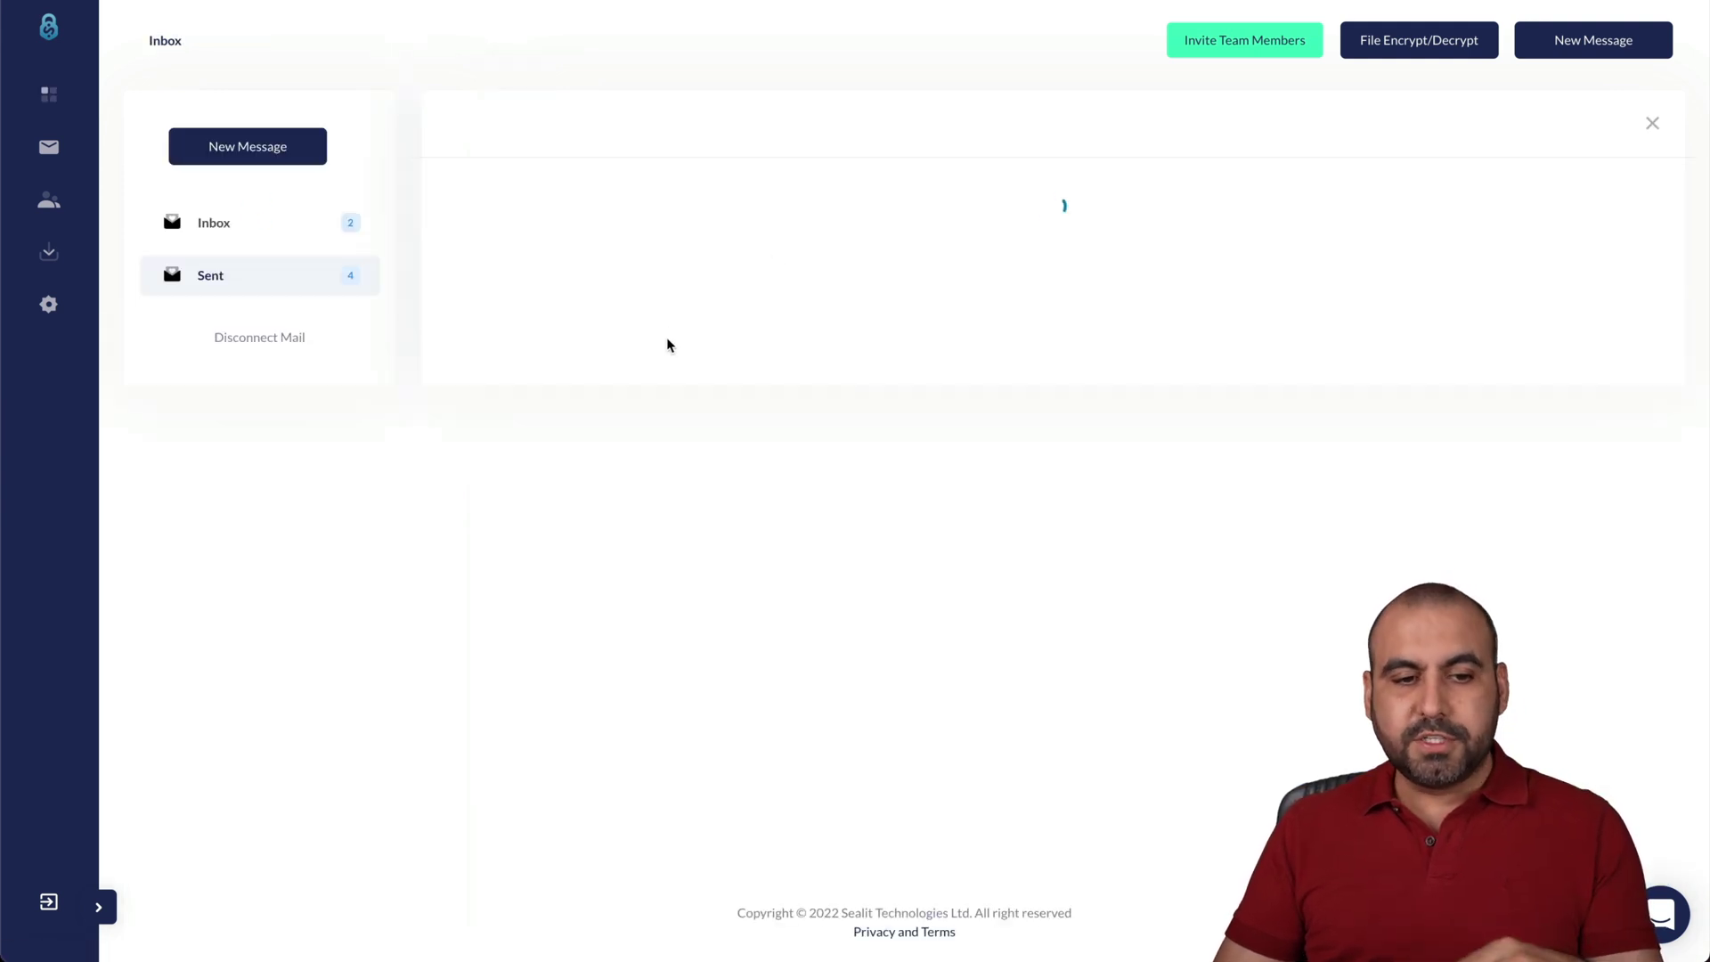
click(248, 277)
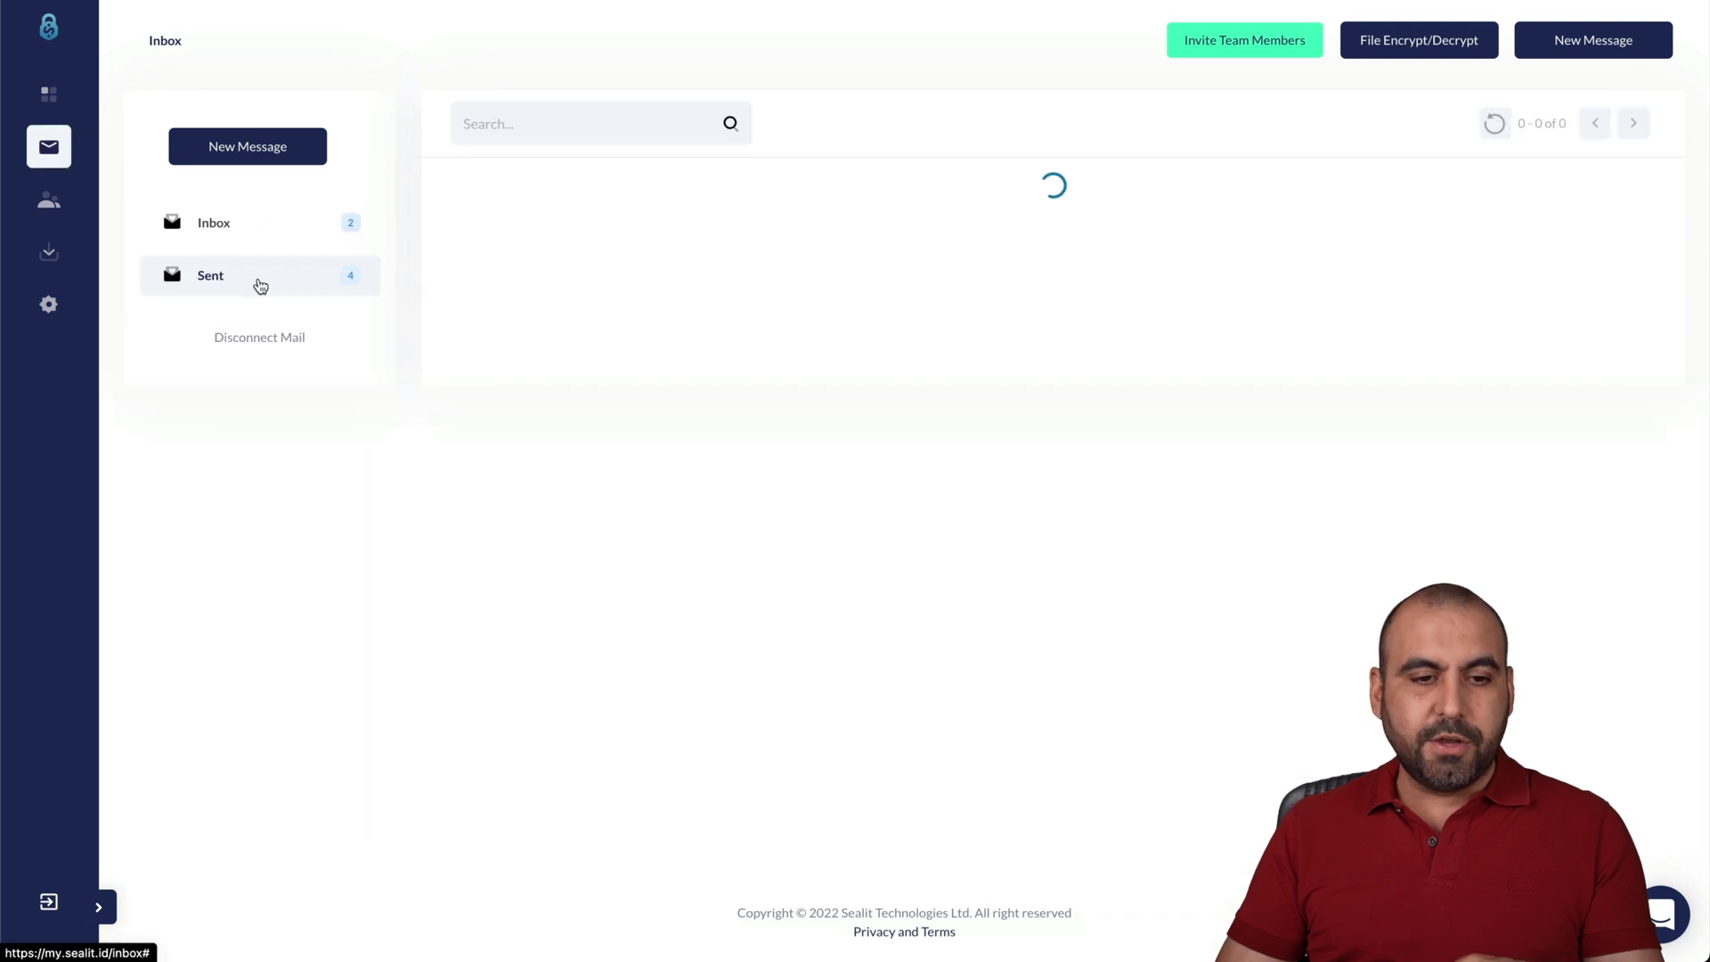
click(268, 231)
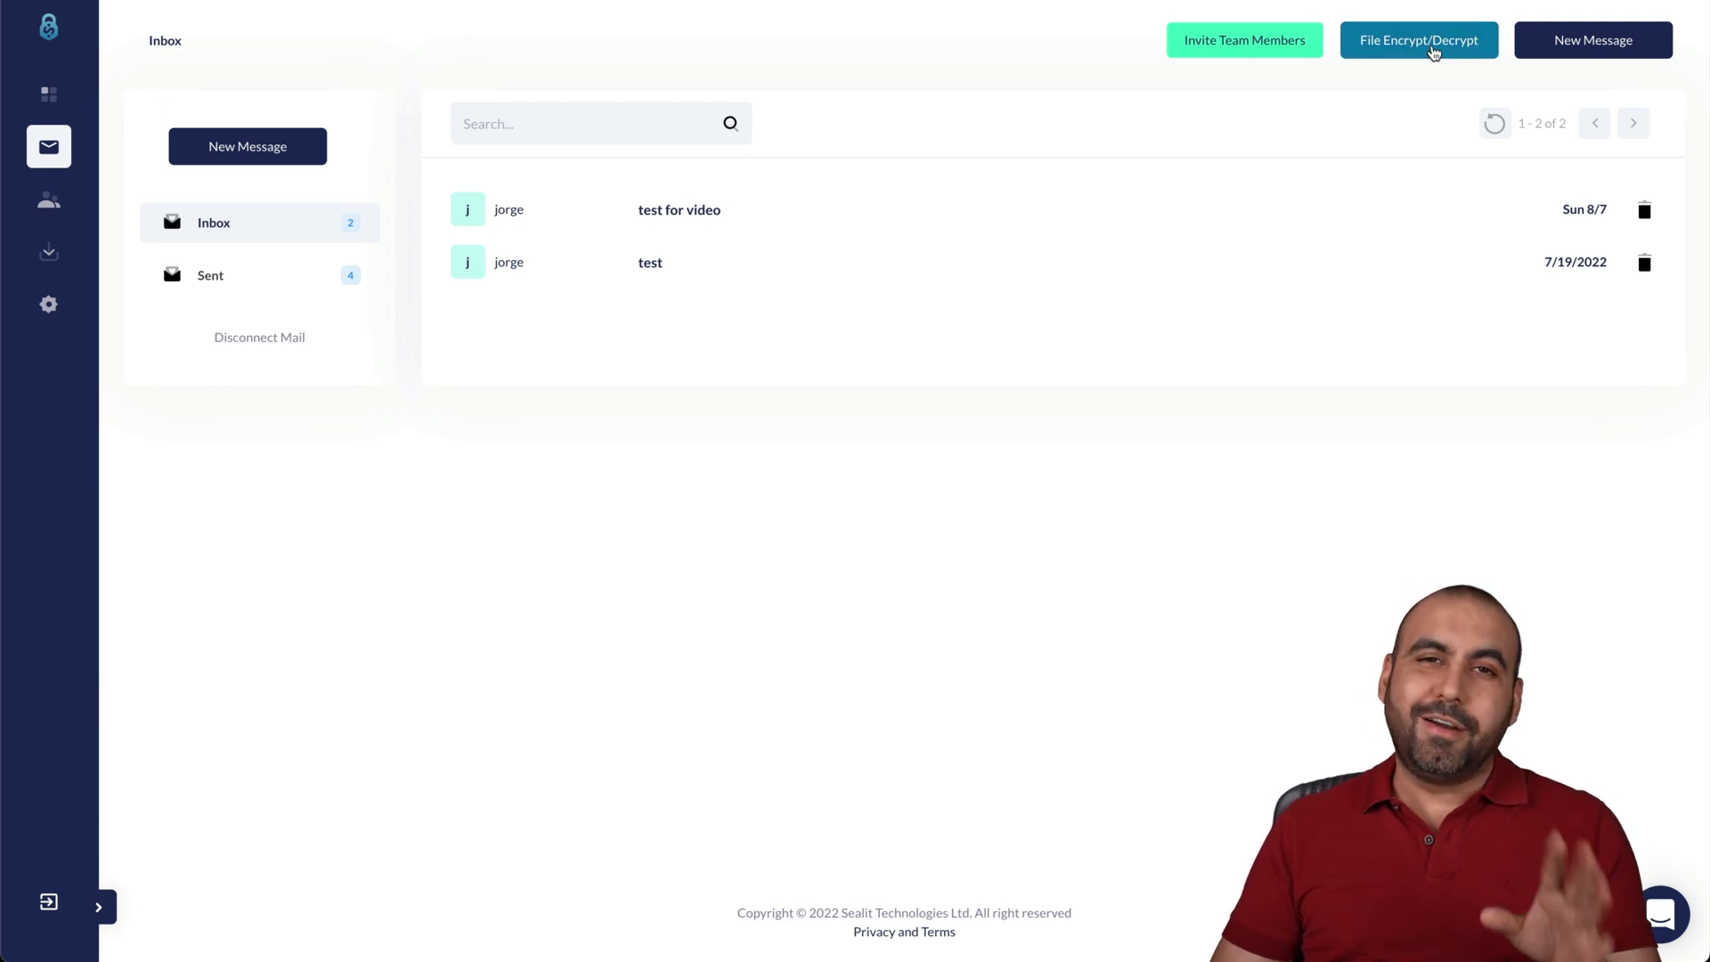
click(1434, 53)
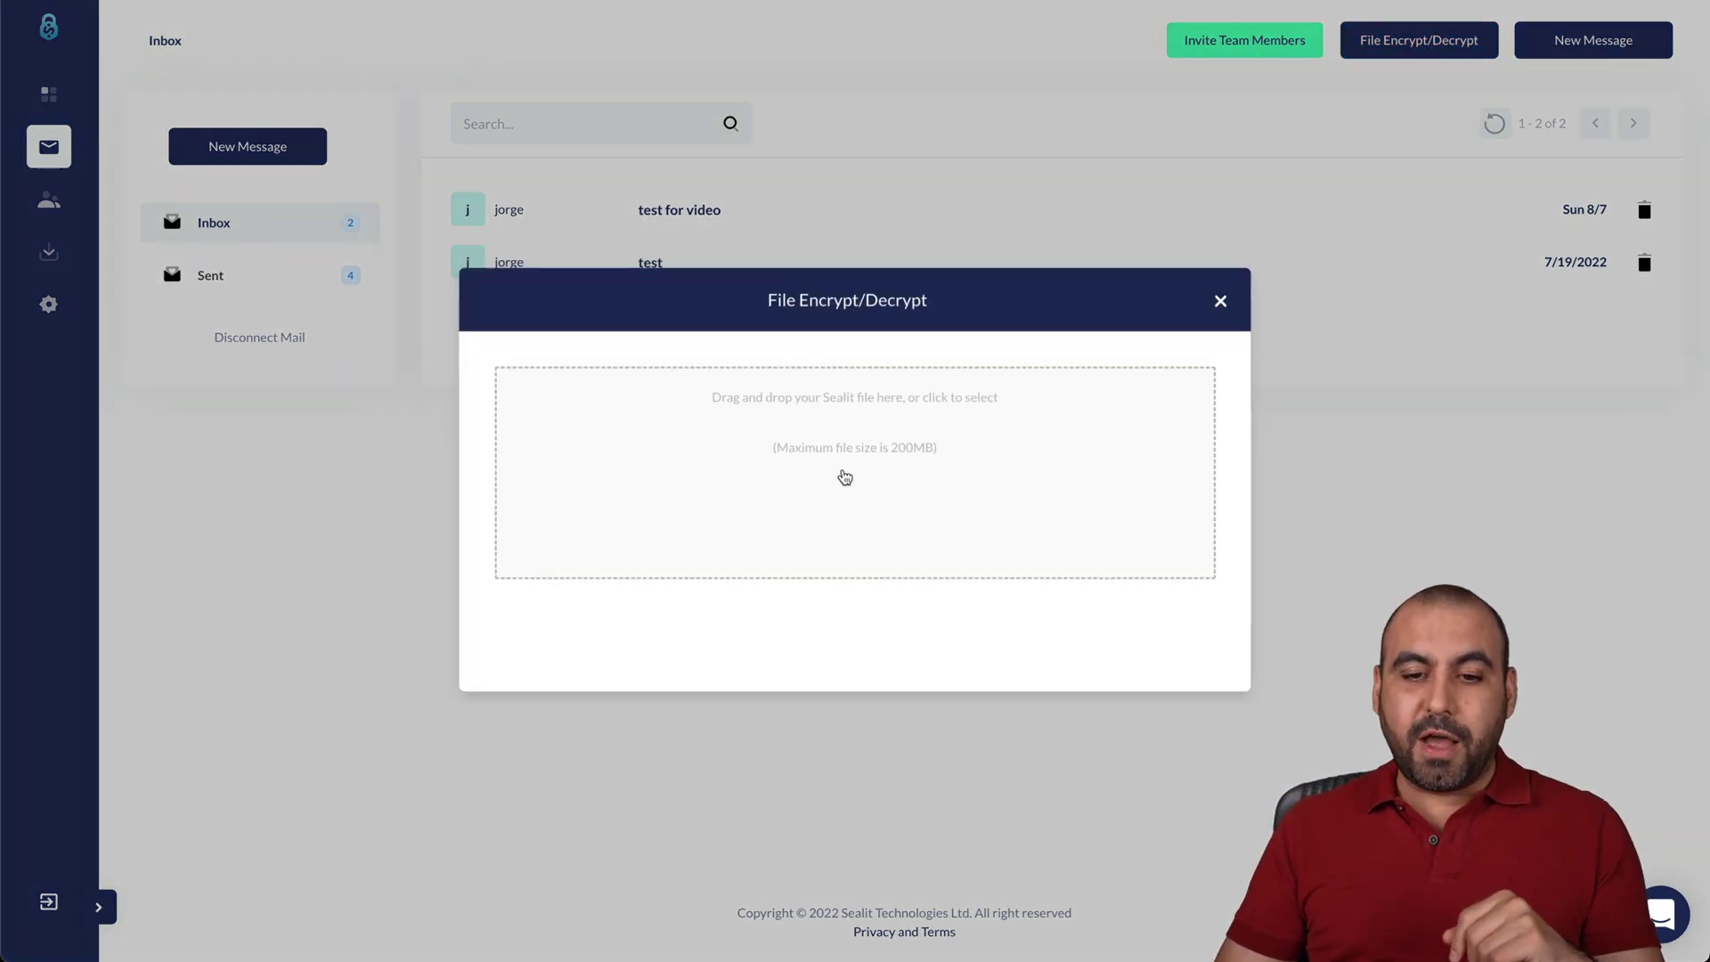
Select the Desktop JPEG image as the file to encrypt.
click(911, 464)
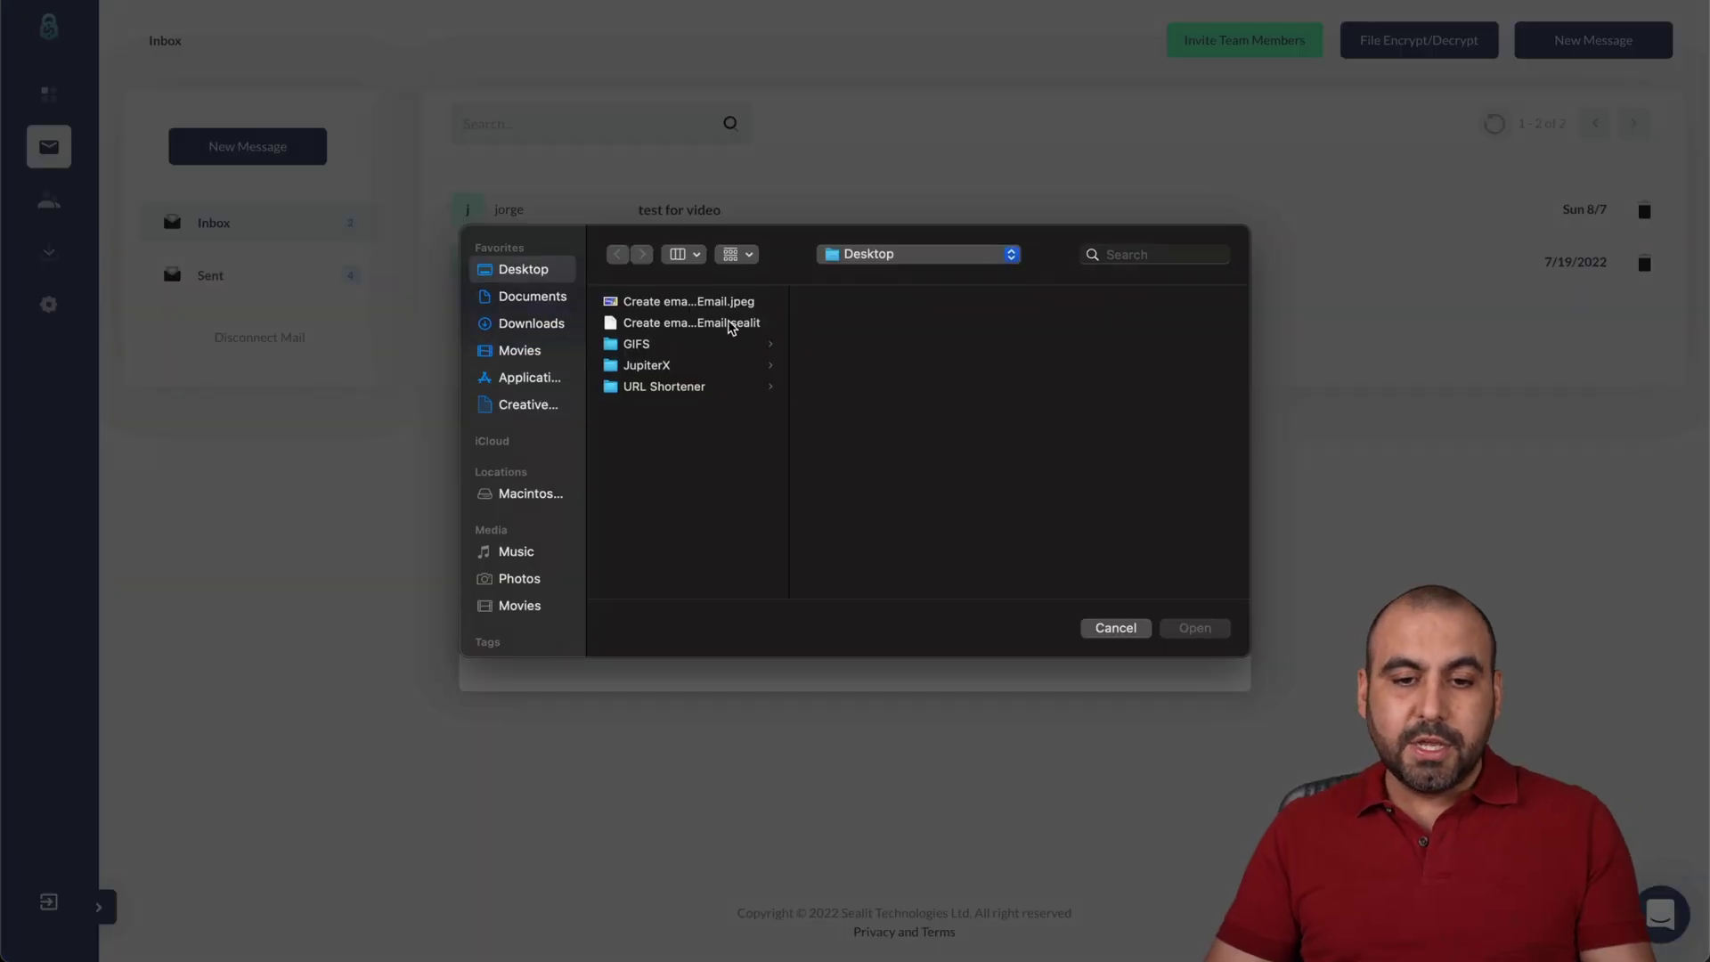
click(717, 328)
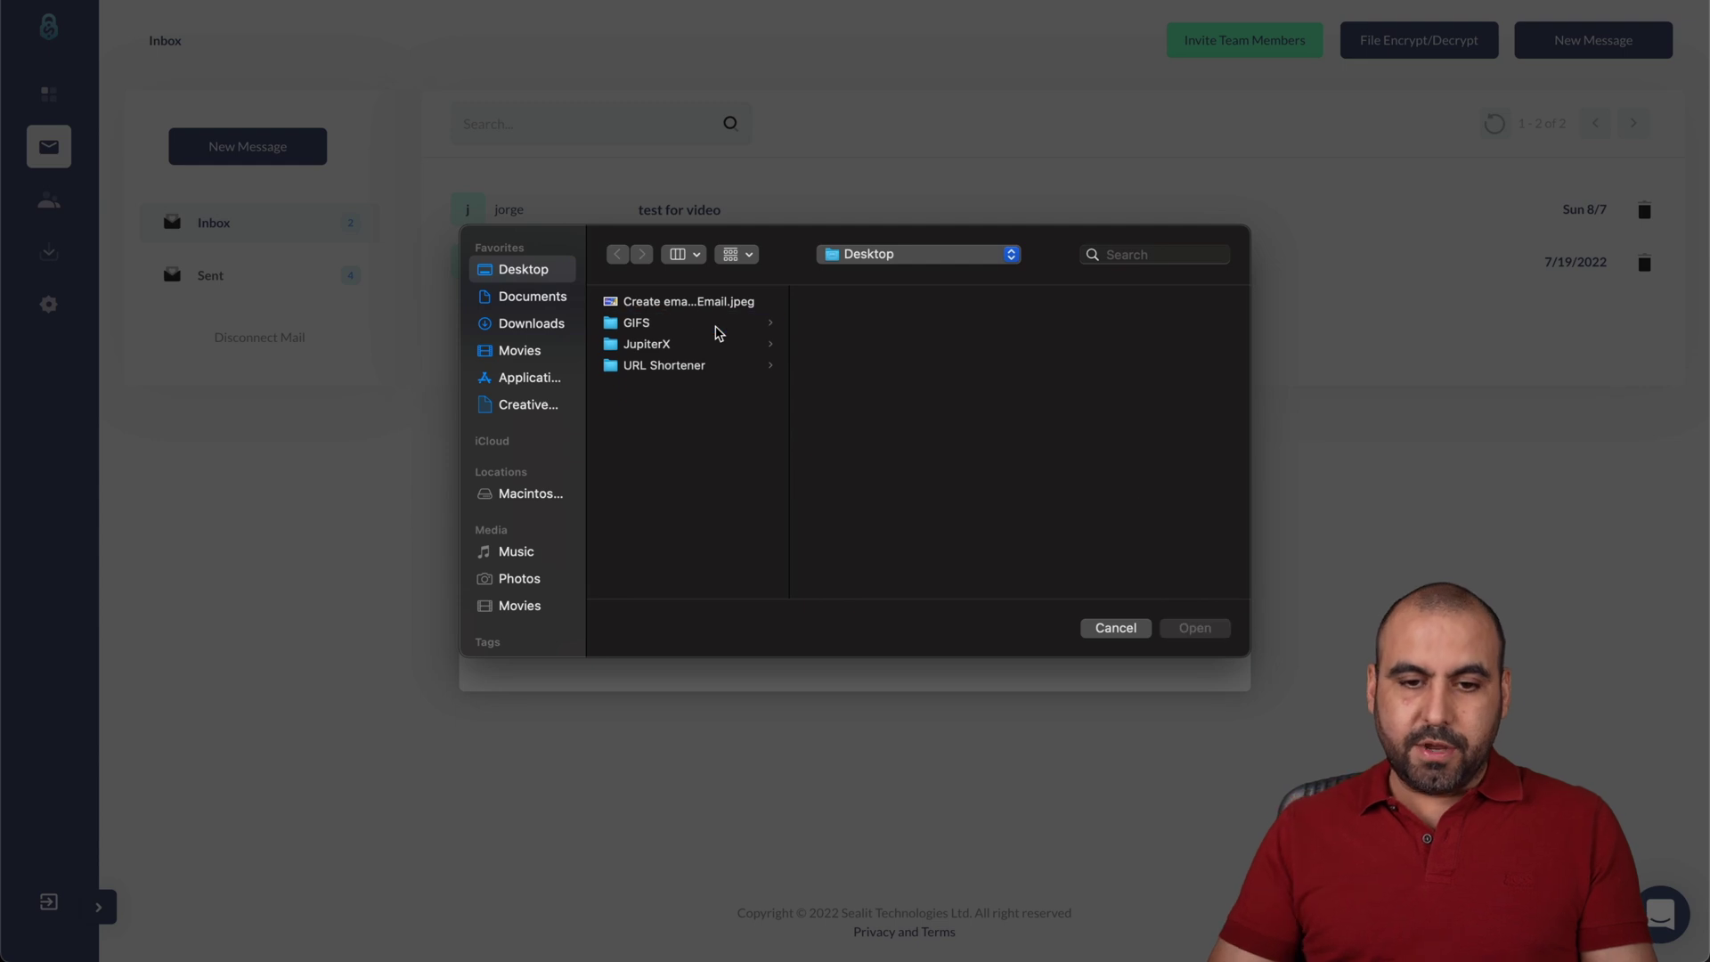
click(695, 302)
click(1199, 625)
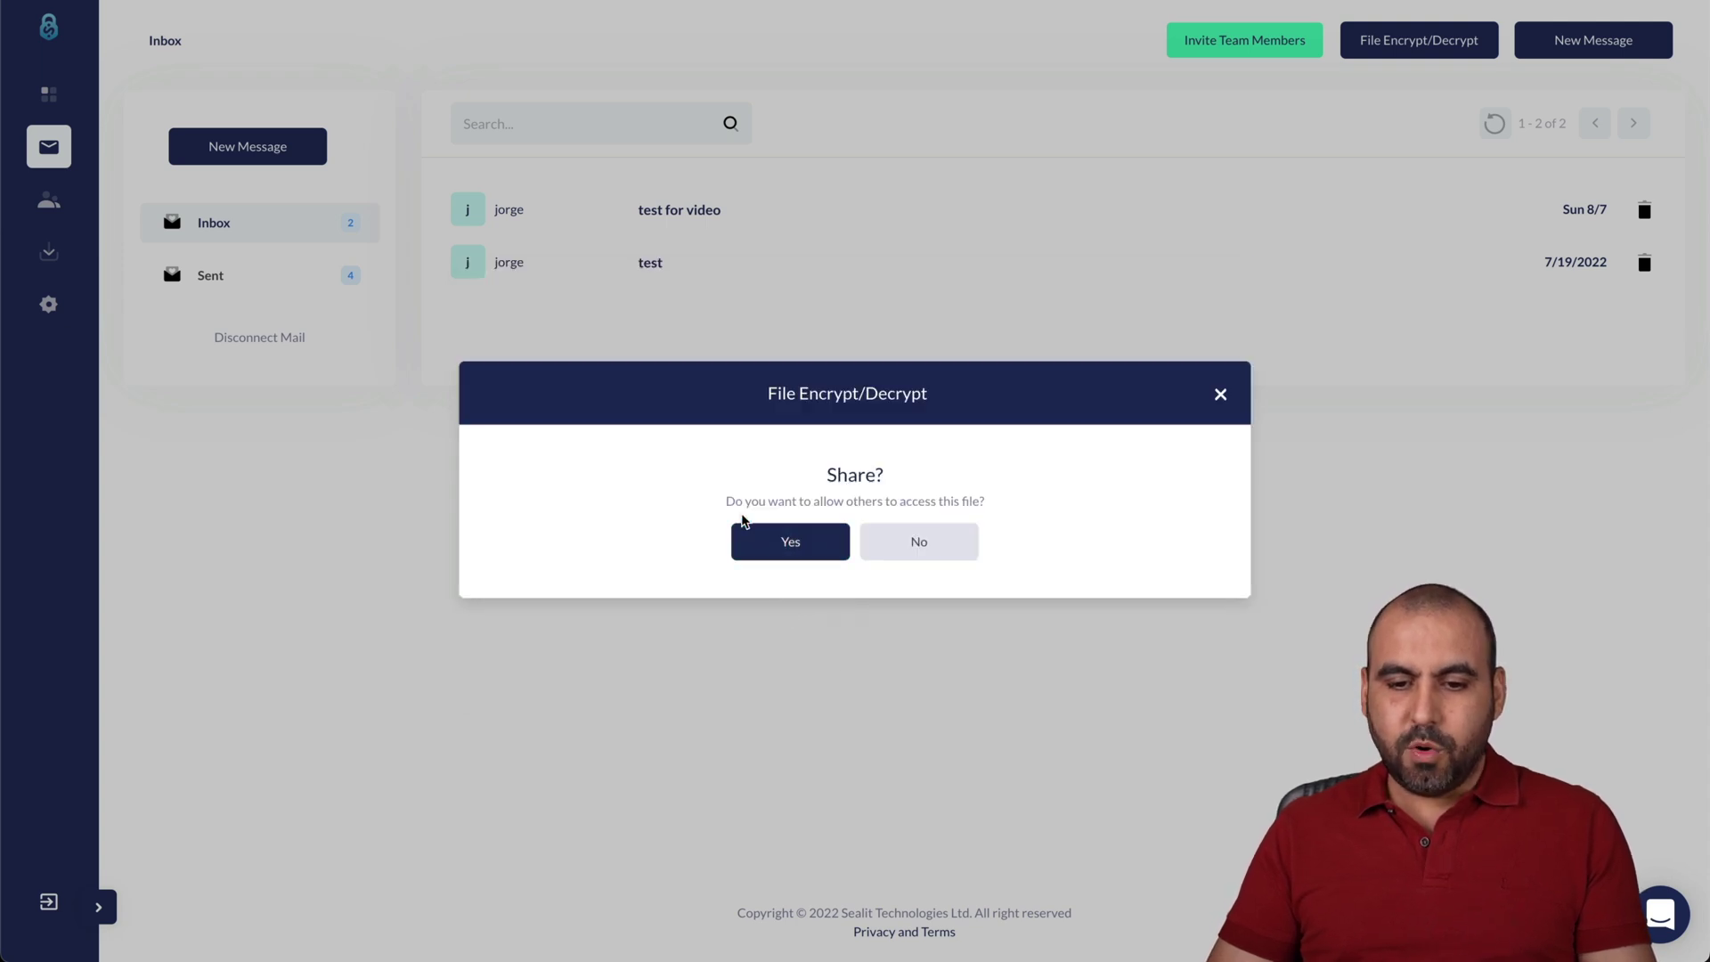
Encrypt it with sharing allowed and save the .sealit file to the Desktop.
click(790, 541)
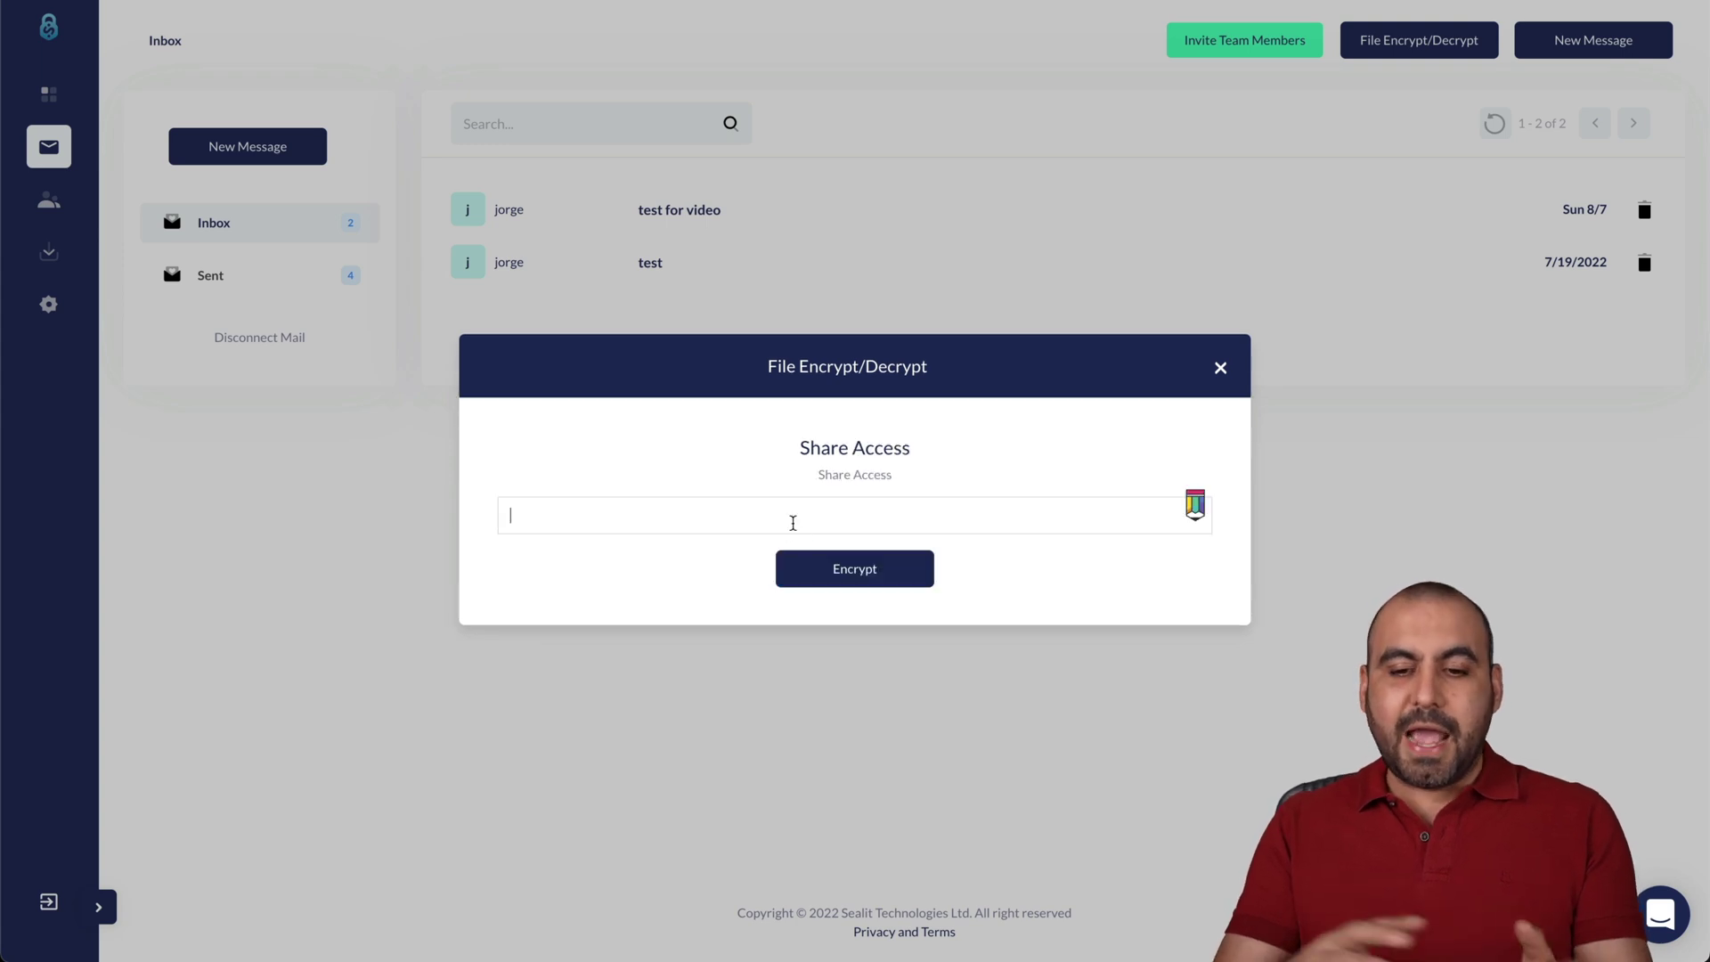
click(882, 571)
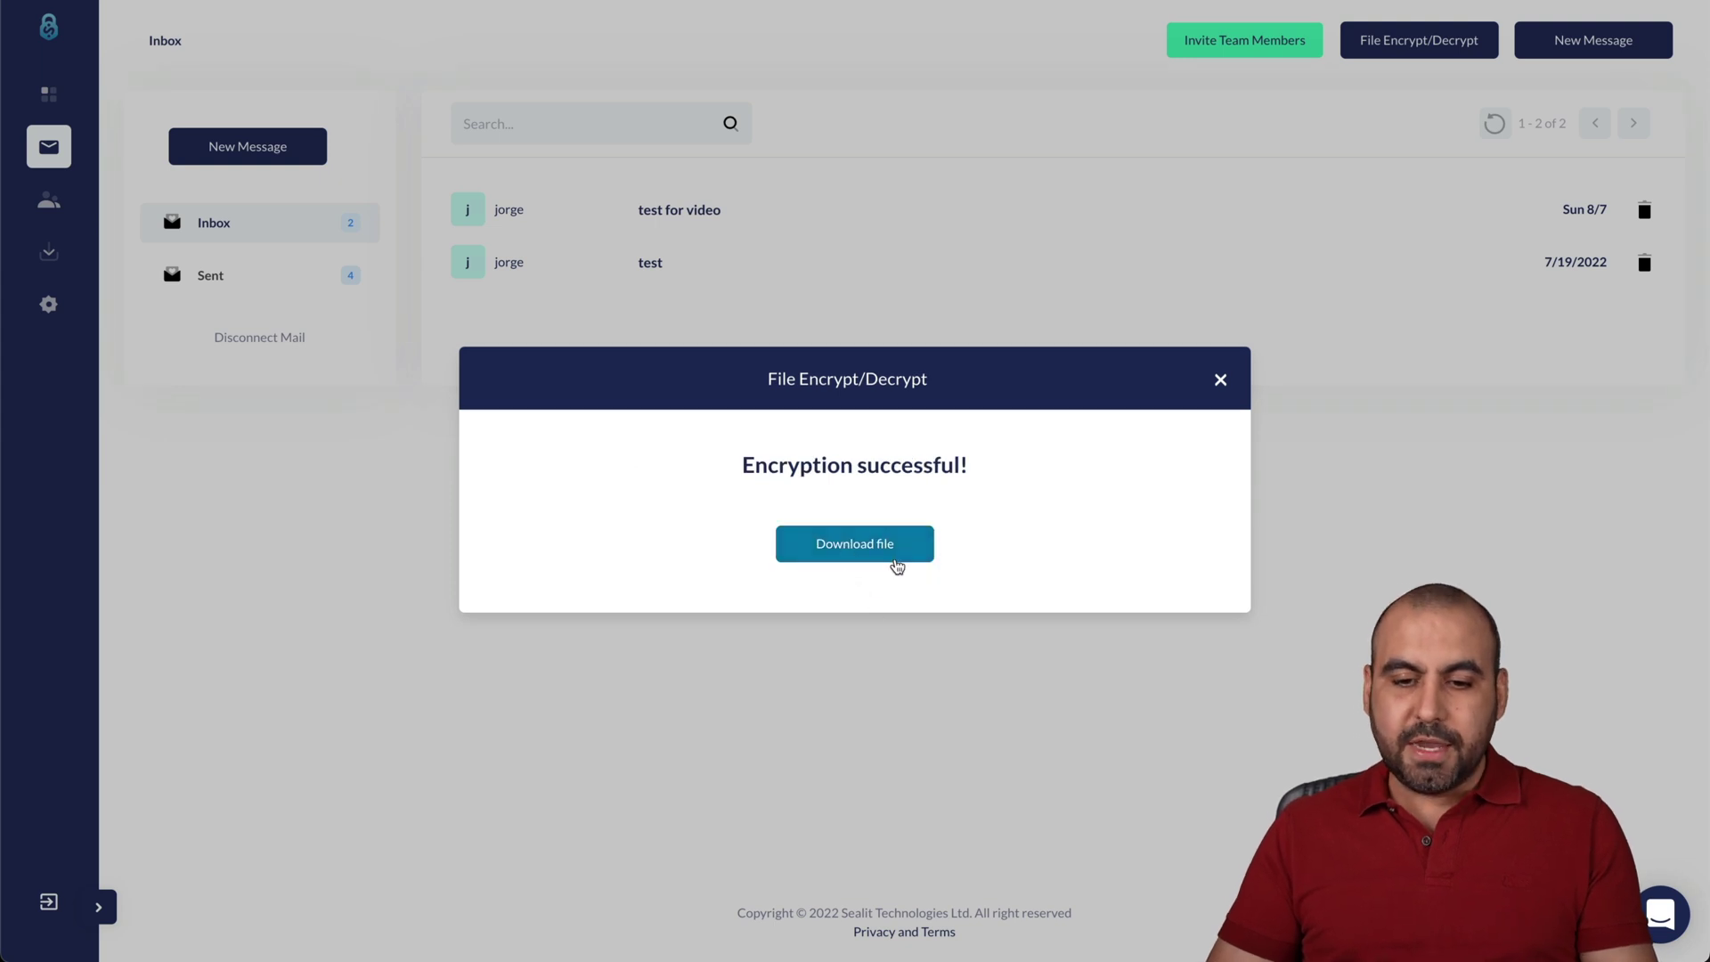
click(886, 546)
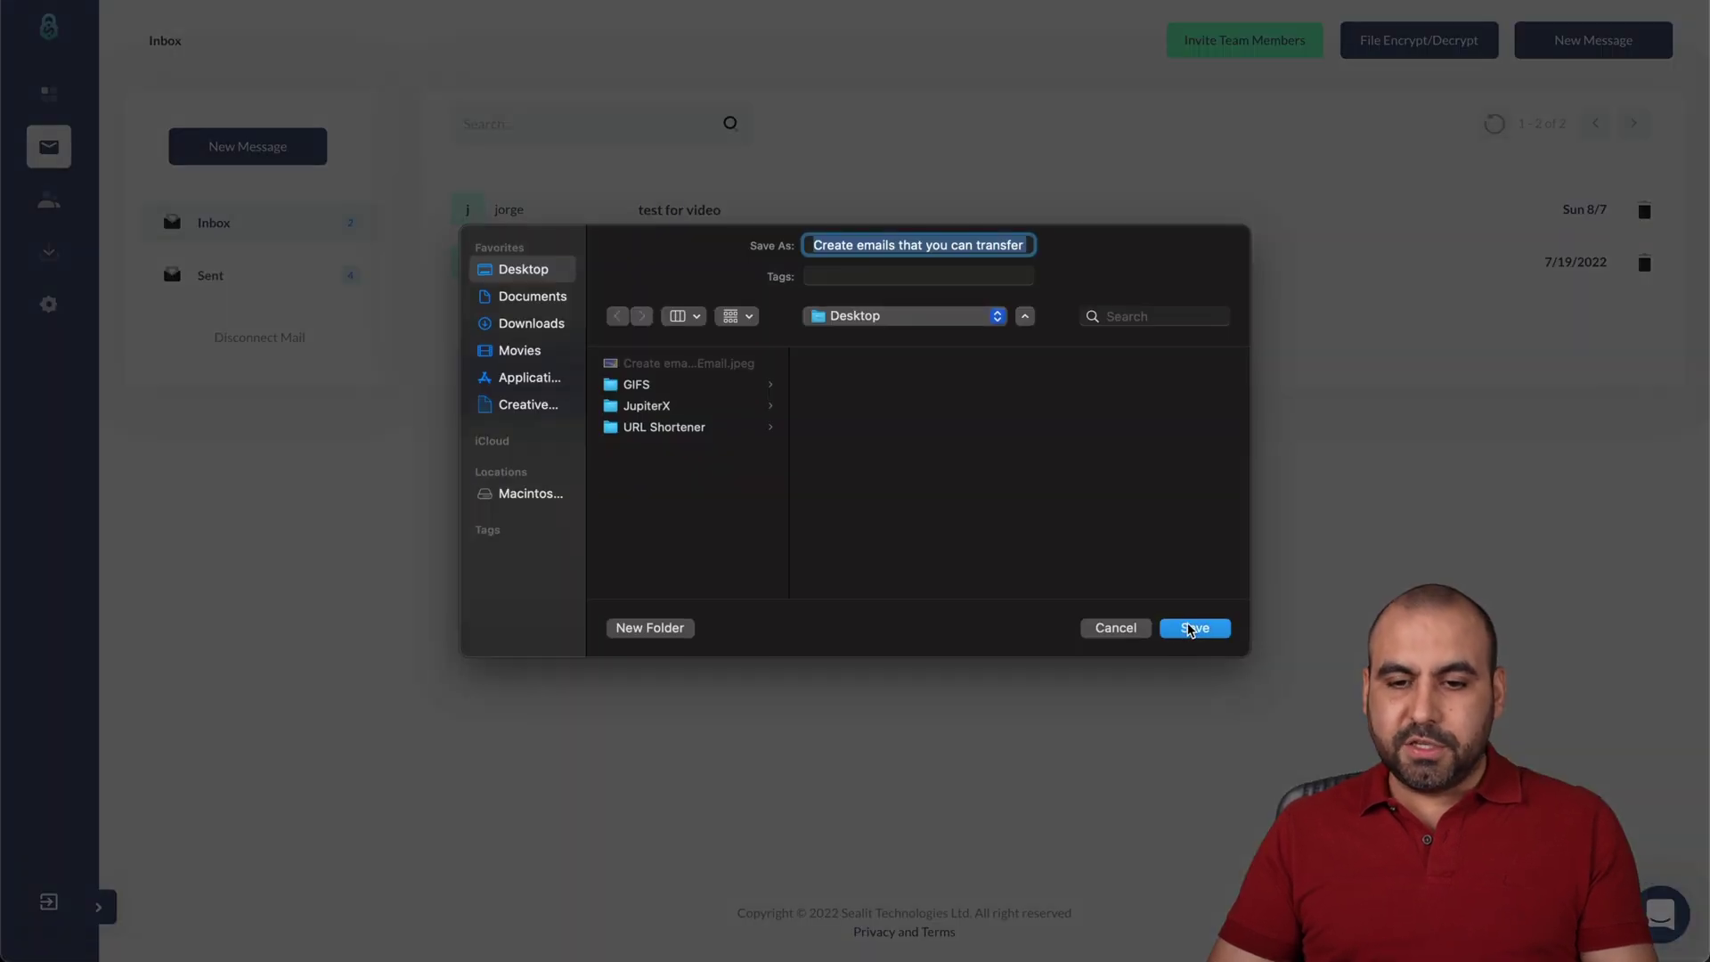
click(1190, 622)
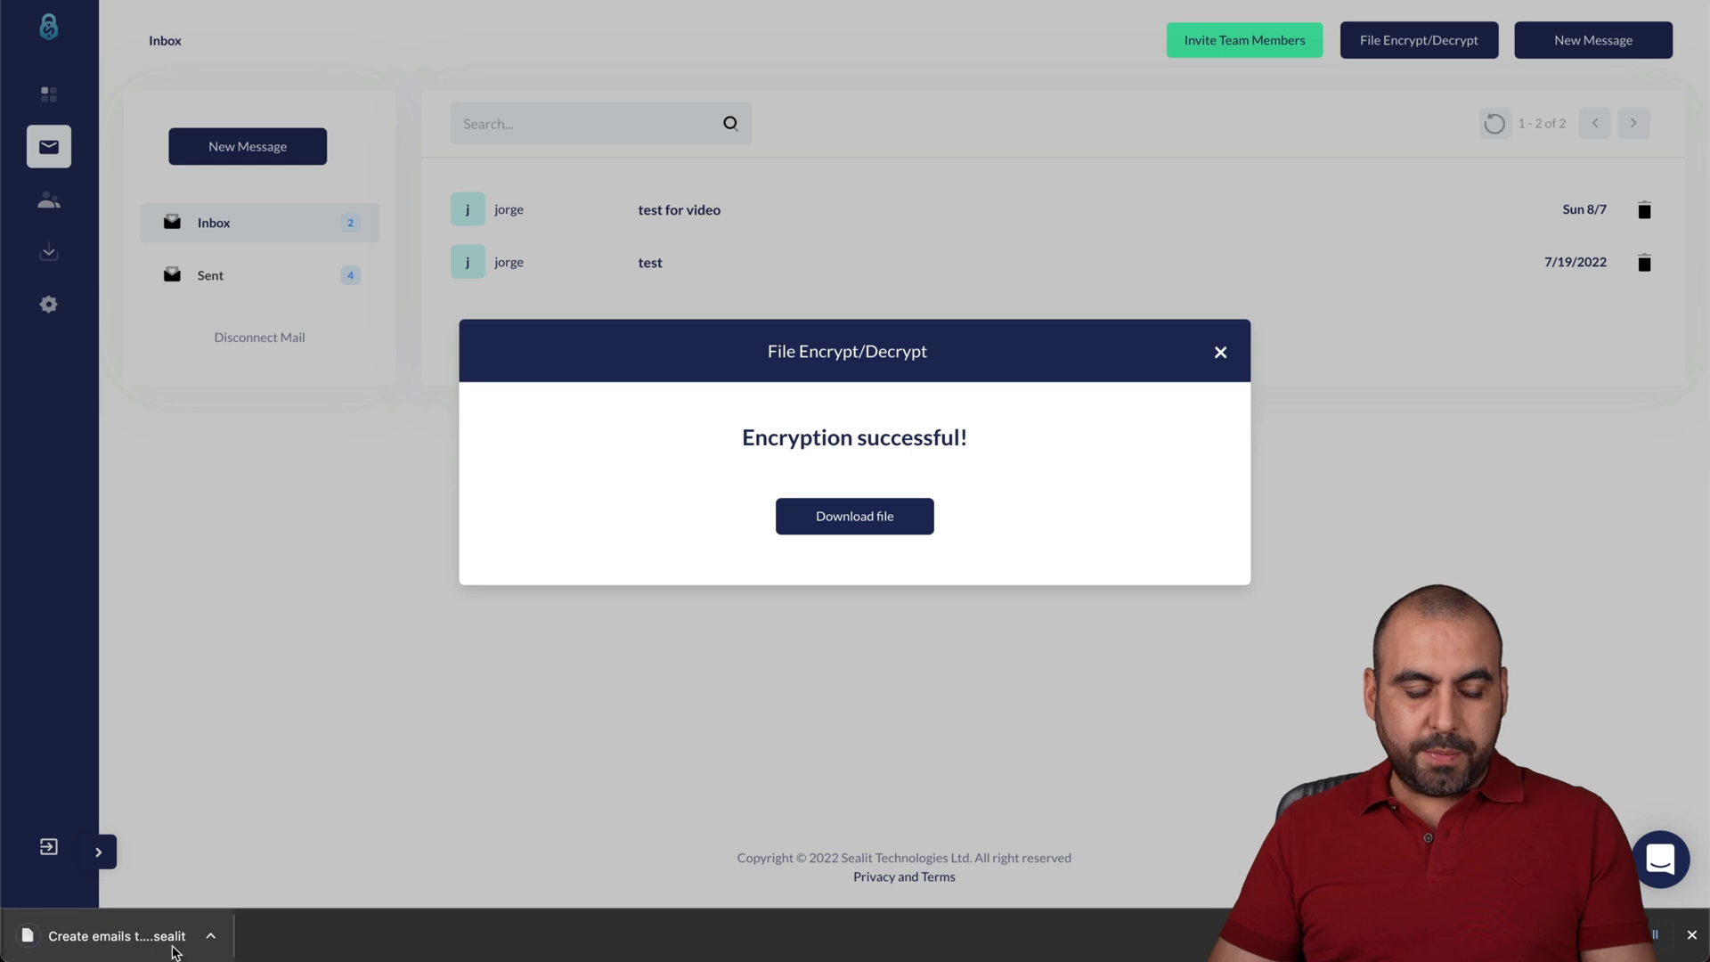
Confirm in Finder the .sealit file is on the Desktop, then close the Encryption successful dialog.
click(499, 939)
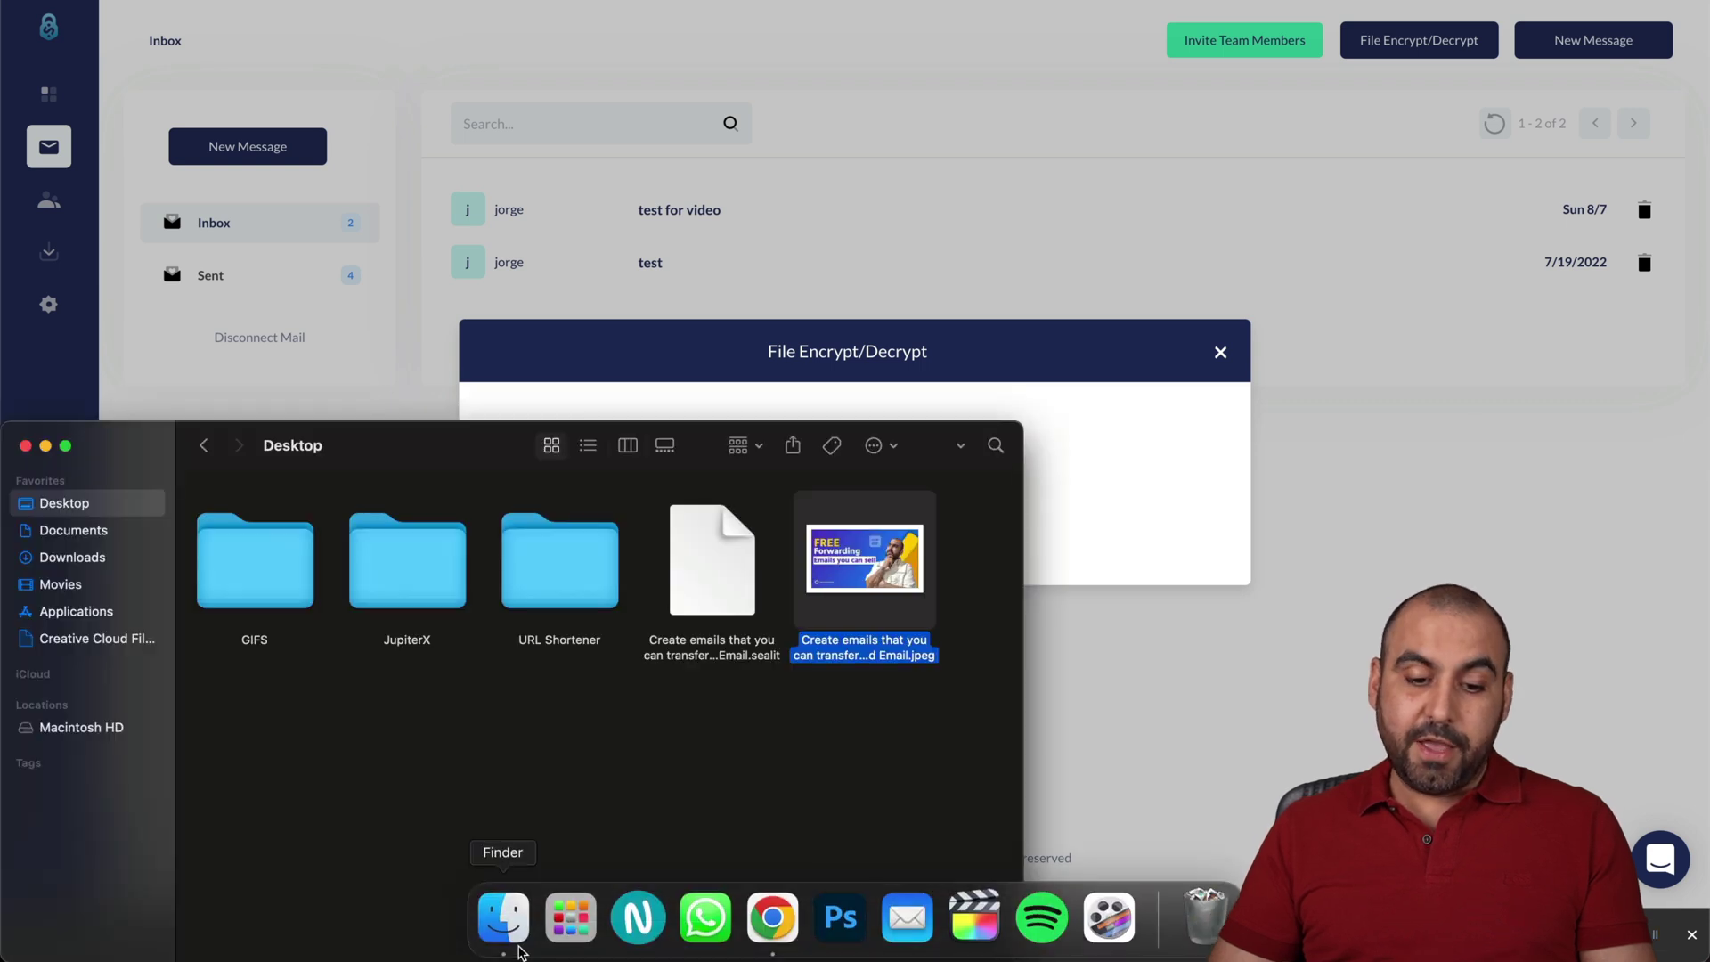
click(663, 722)
click(722, 590)
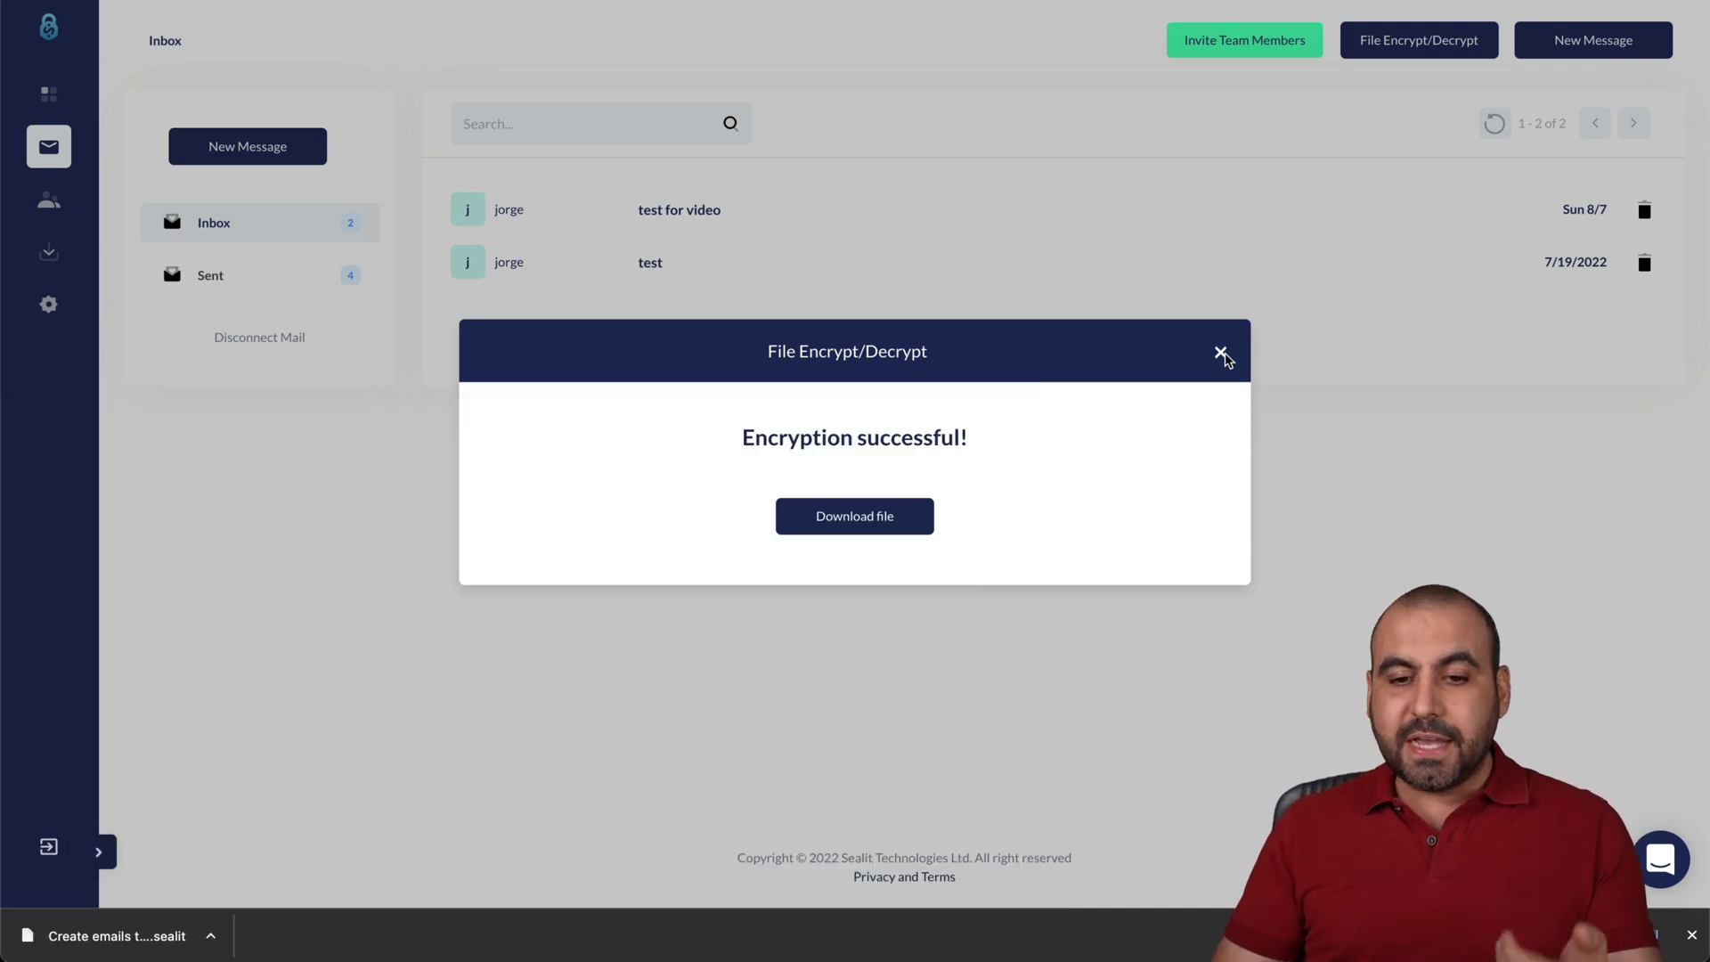
click(1227, 358)
click(1221, 351)
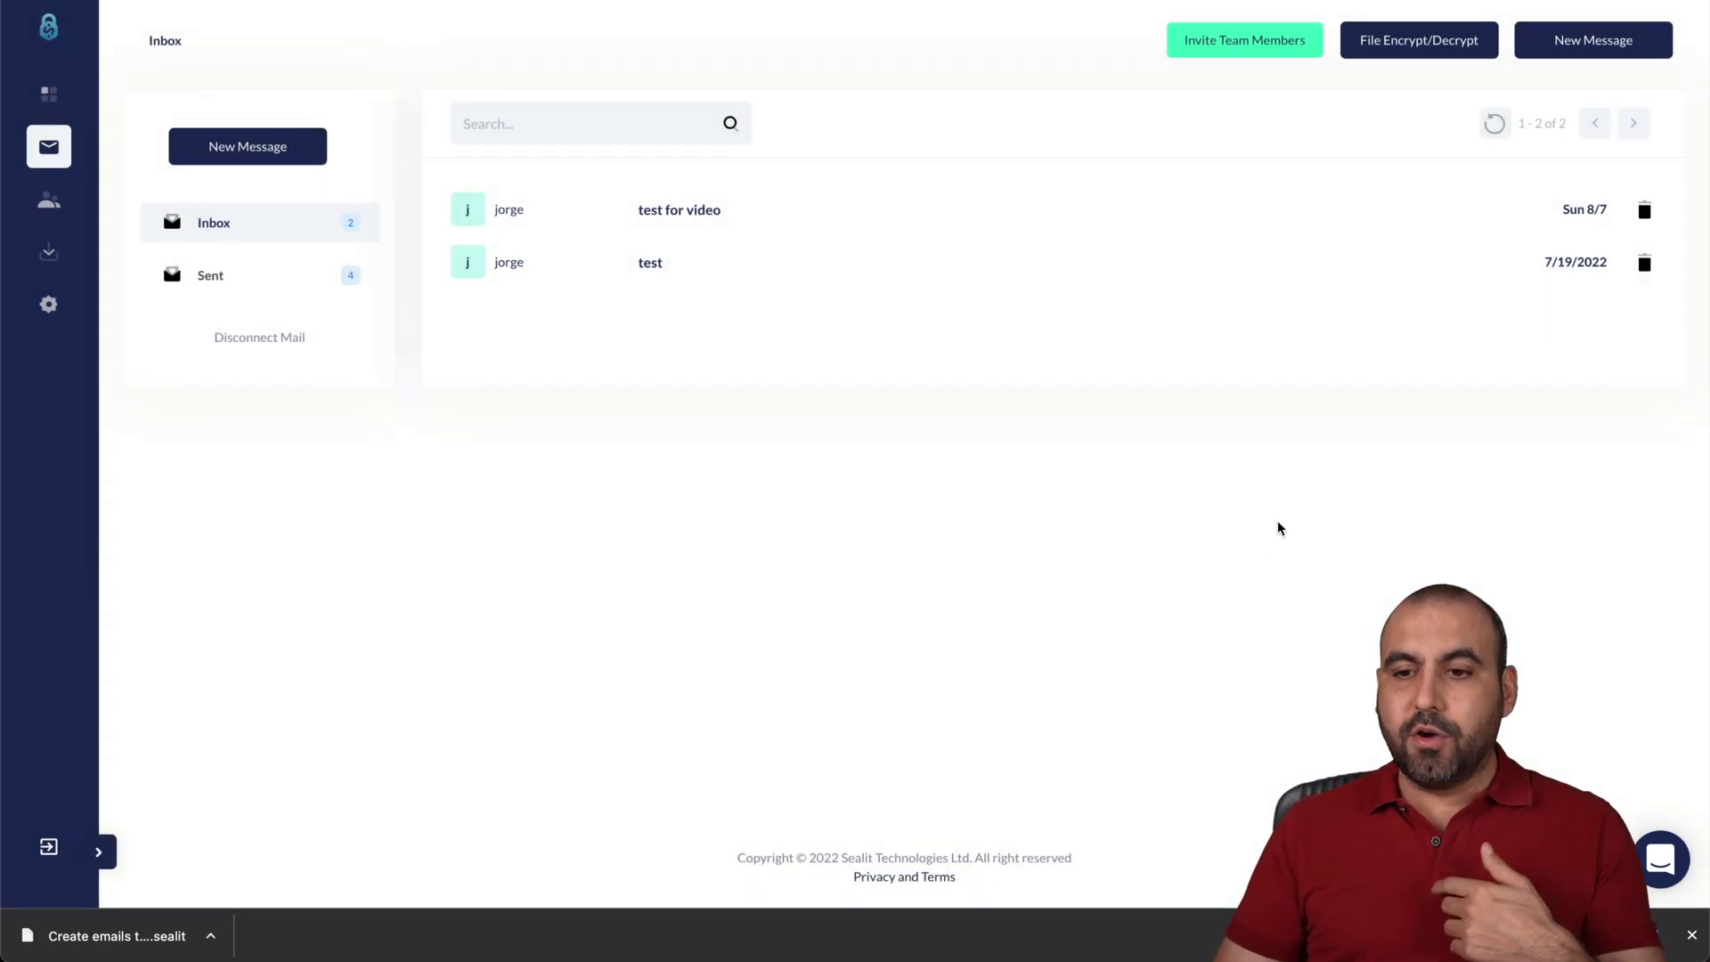
Drag the .sealit file from Finder into File Encrypt/Decrypt to decrypt it, then cancel saving.
click(1409, 53)
mouse_move(561, 930)
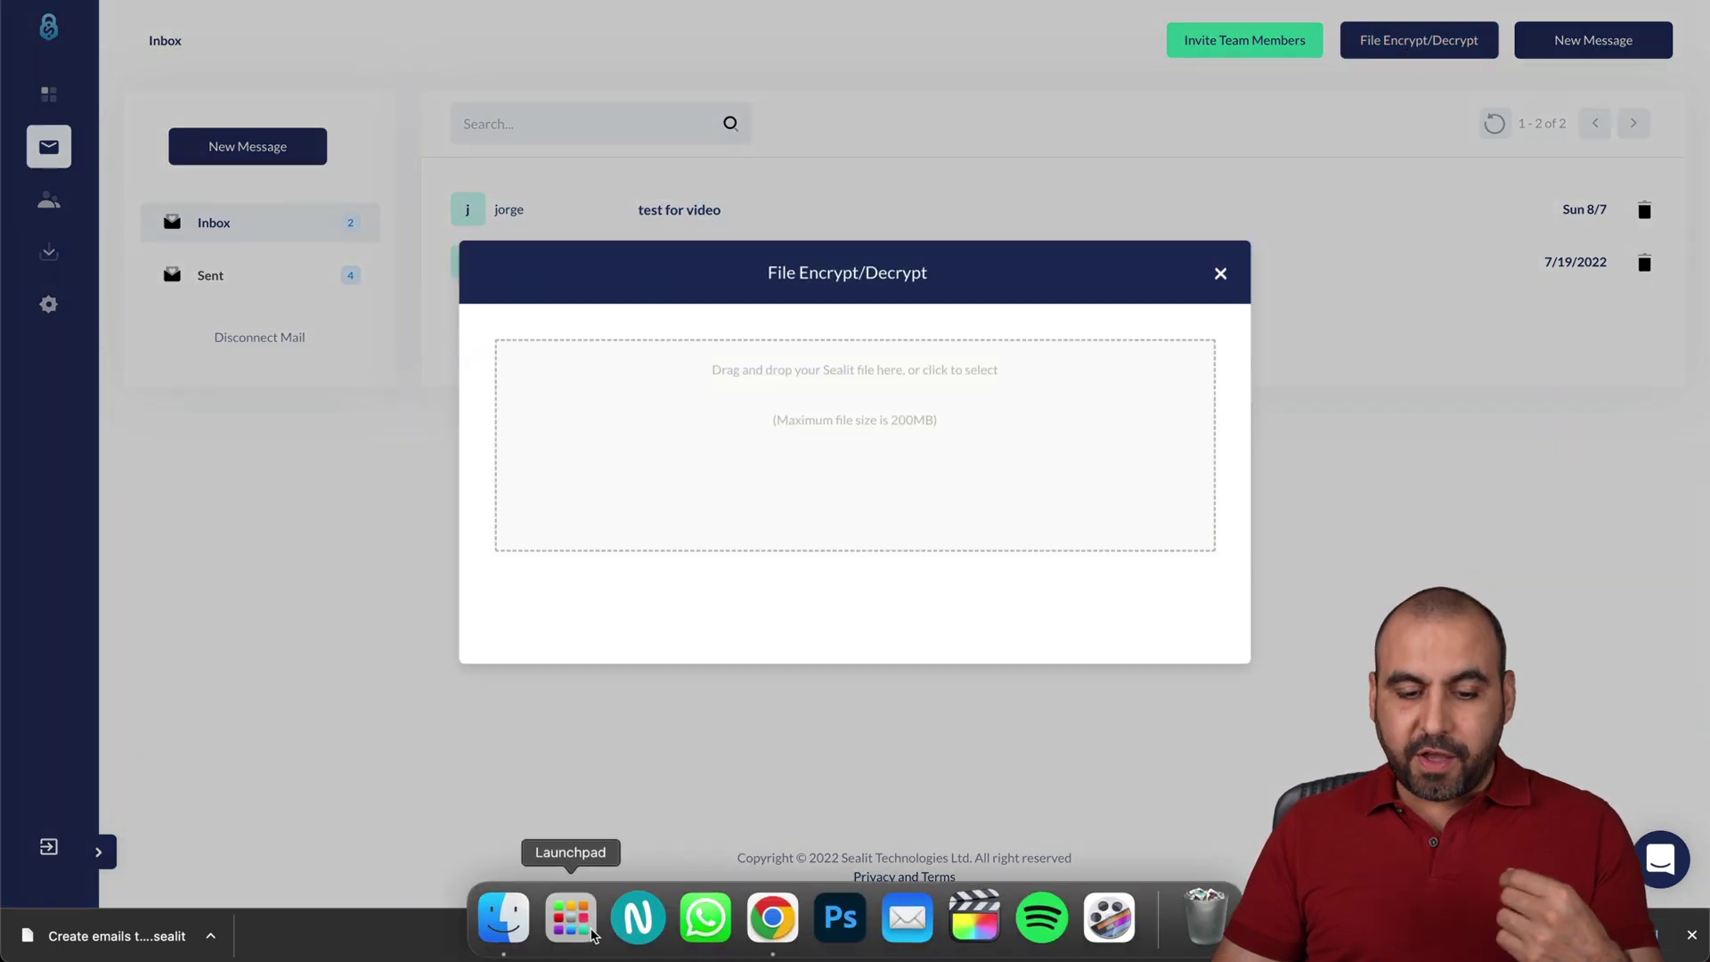
click(503, 922)
drag(713, 561, 1077, 459)
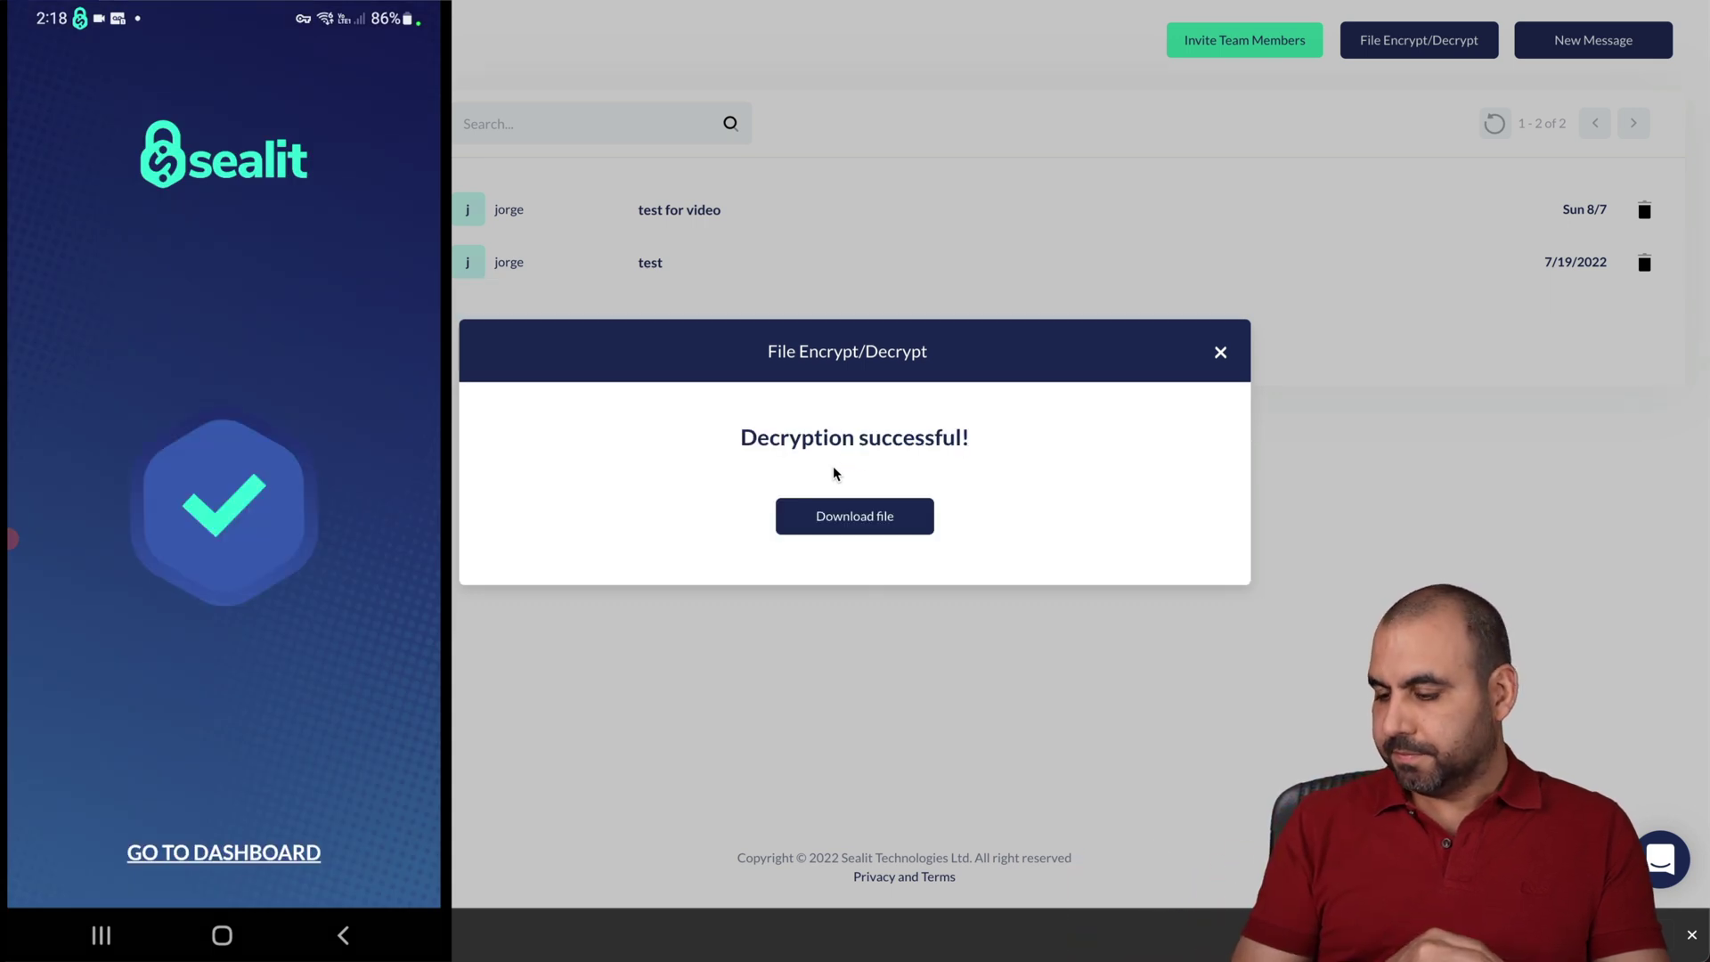
click(834, 515)
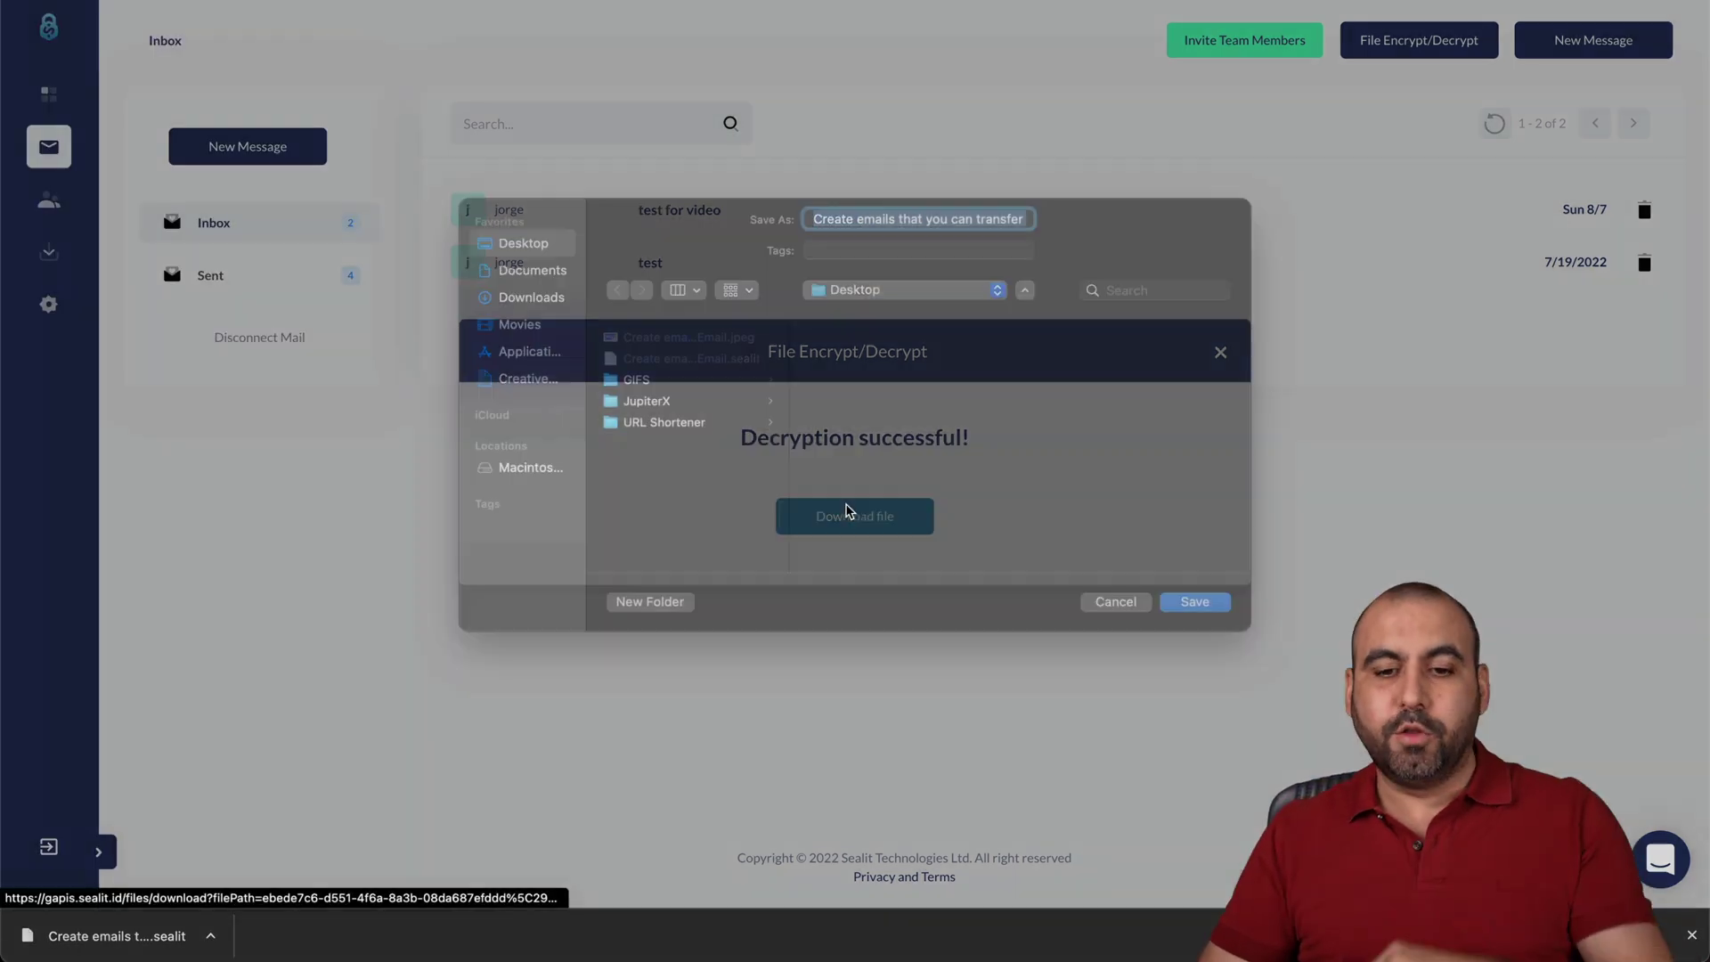
click(1131, 632)
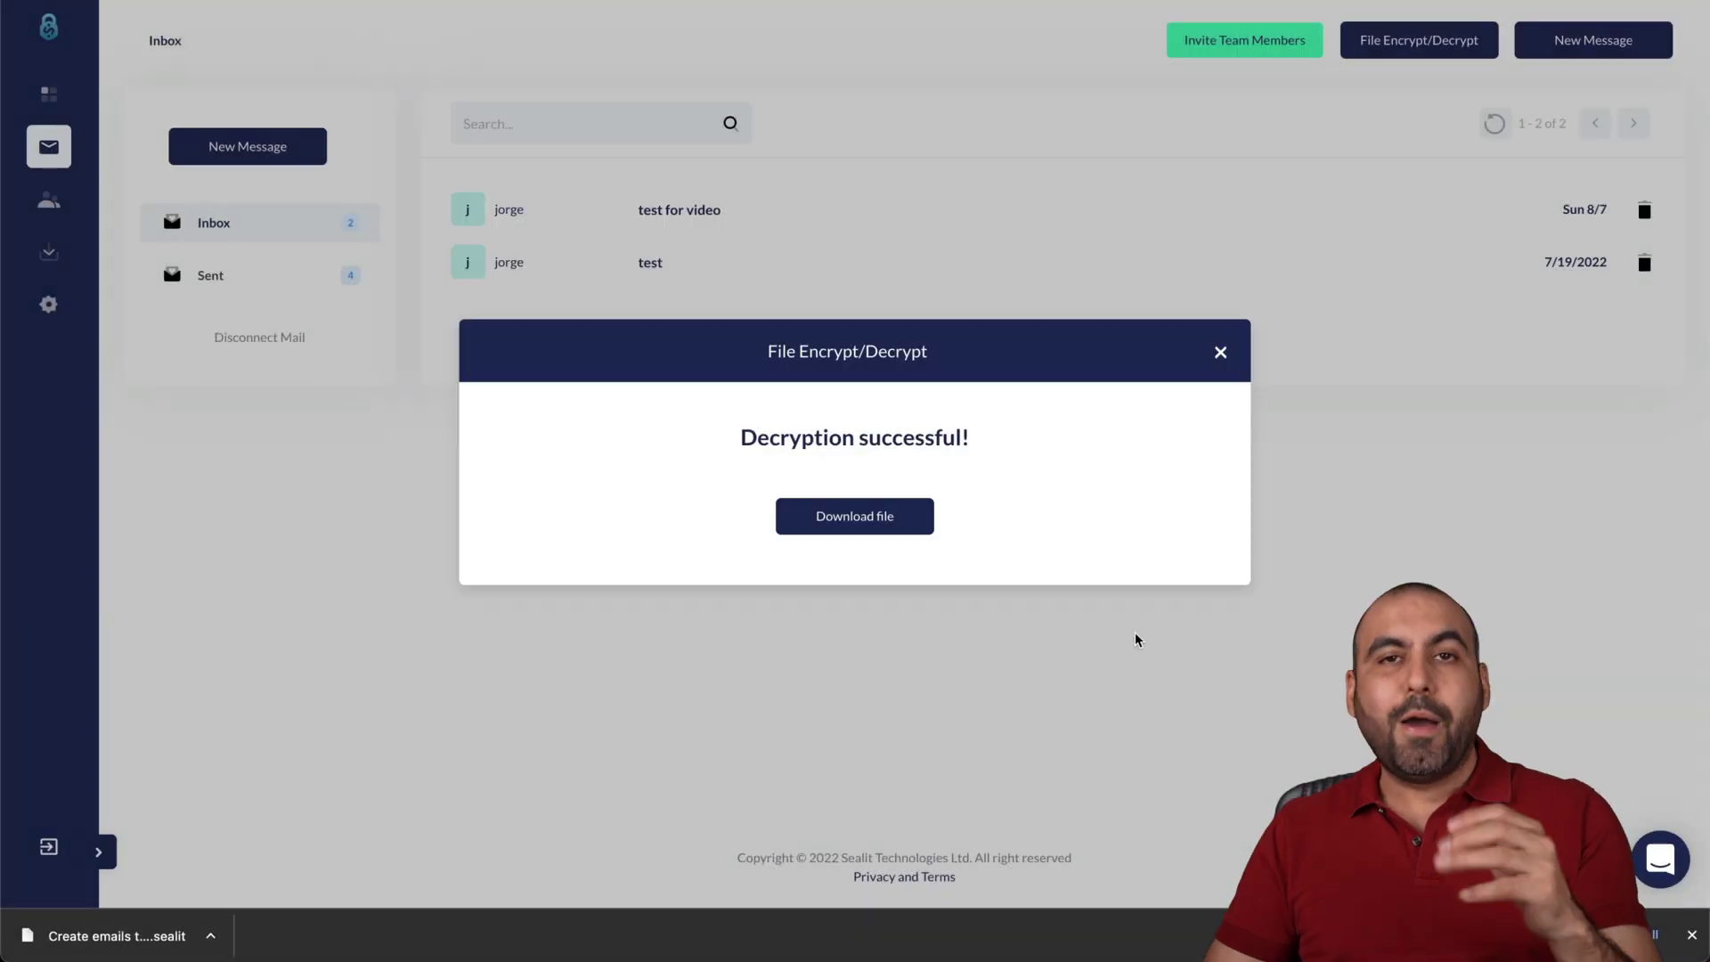